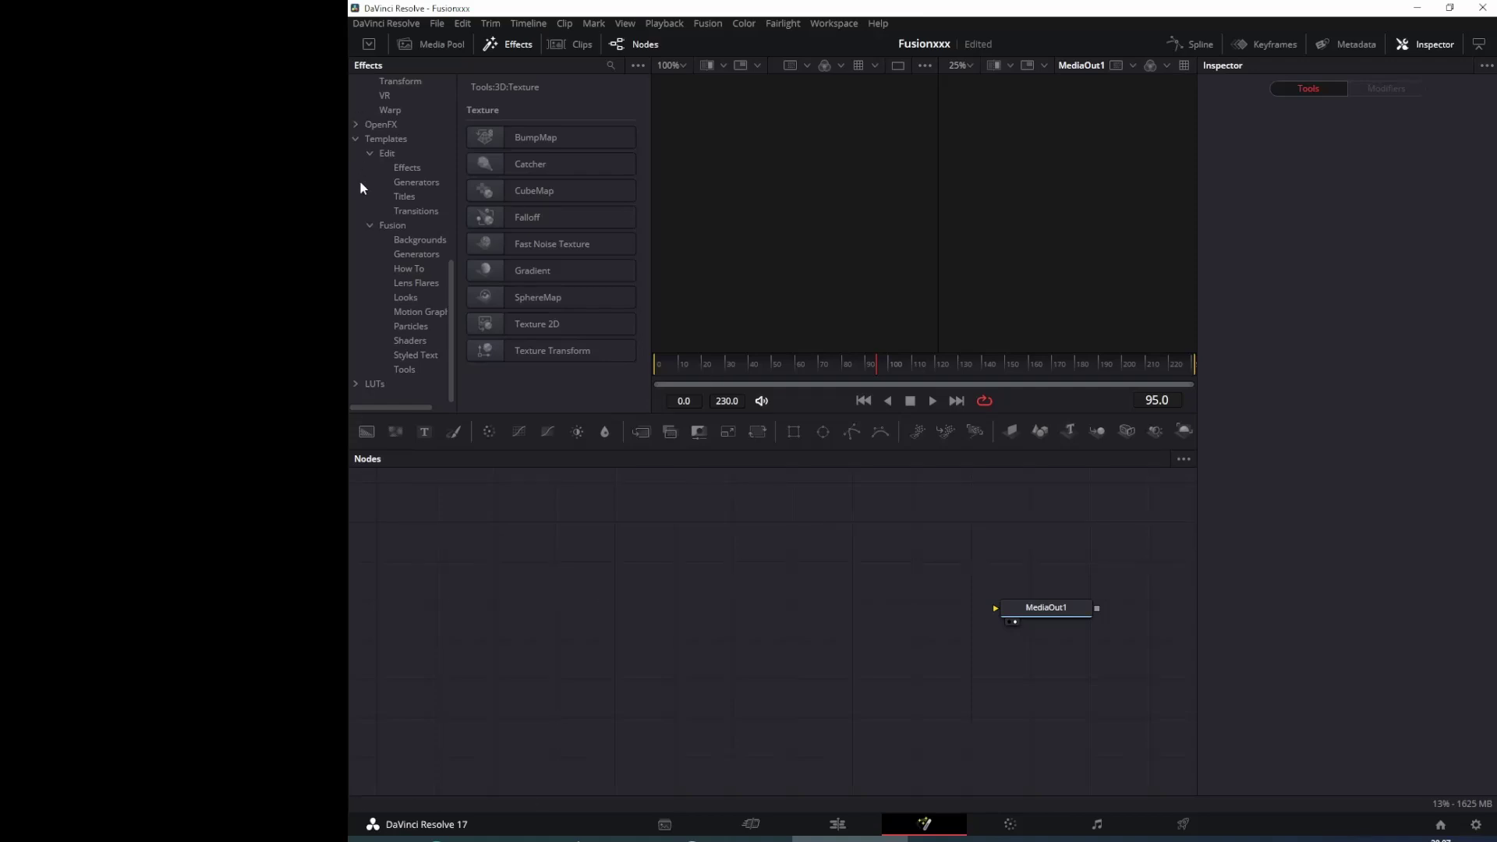
# Browse the Effects library tree and list the Edit effect templates, such as Binoculars and CCTV.
pyautogui.scroll(10, 360, 184)
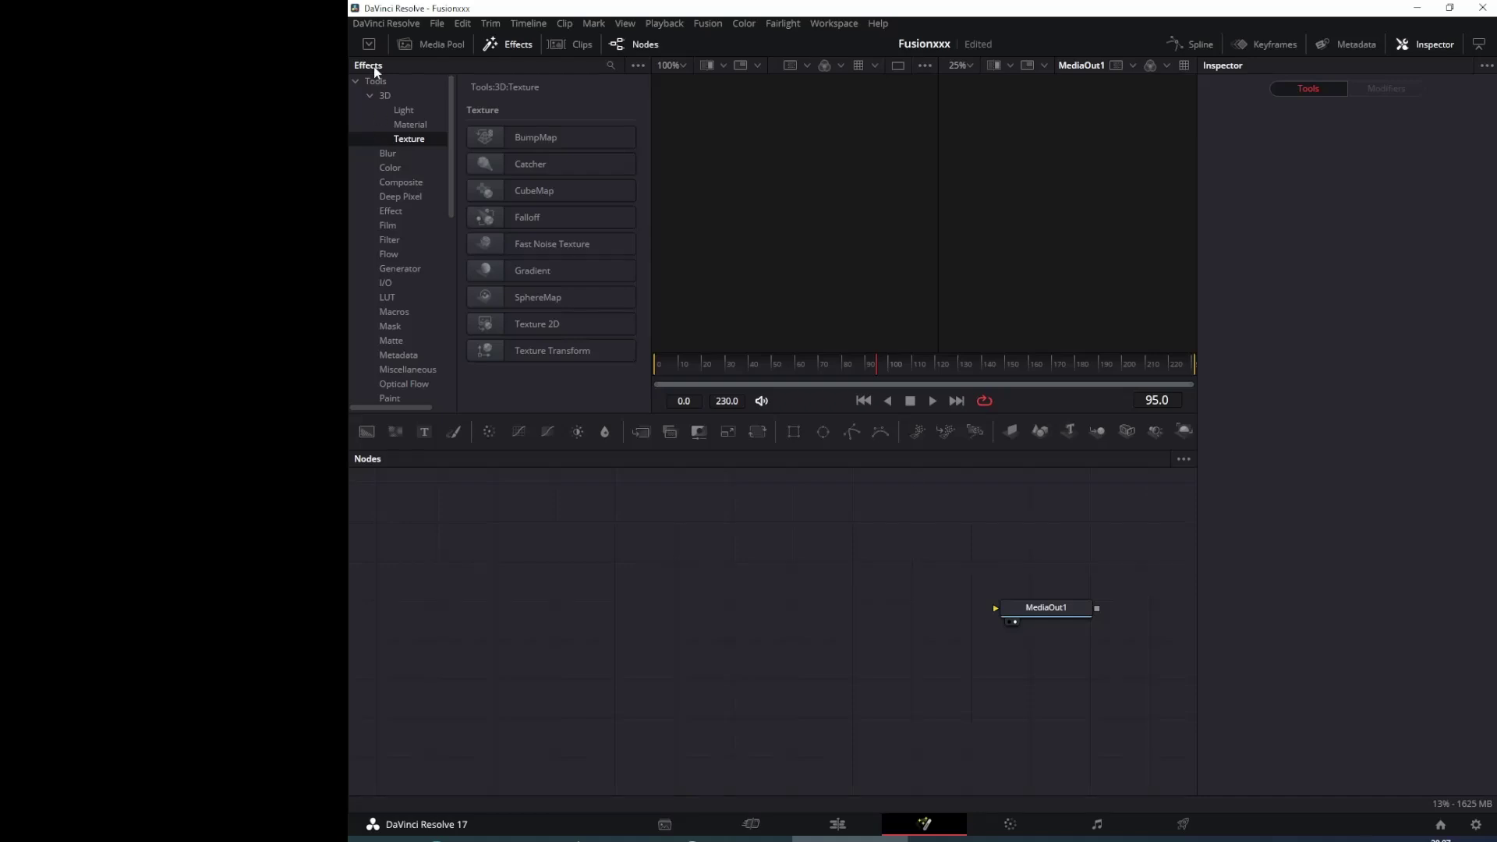
pyautogui.scroll(-6, 403, 178)
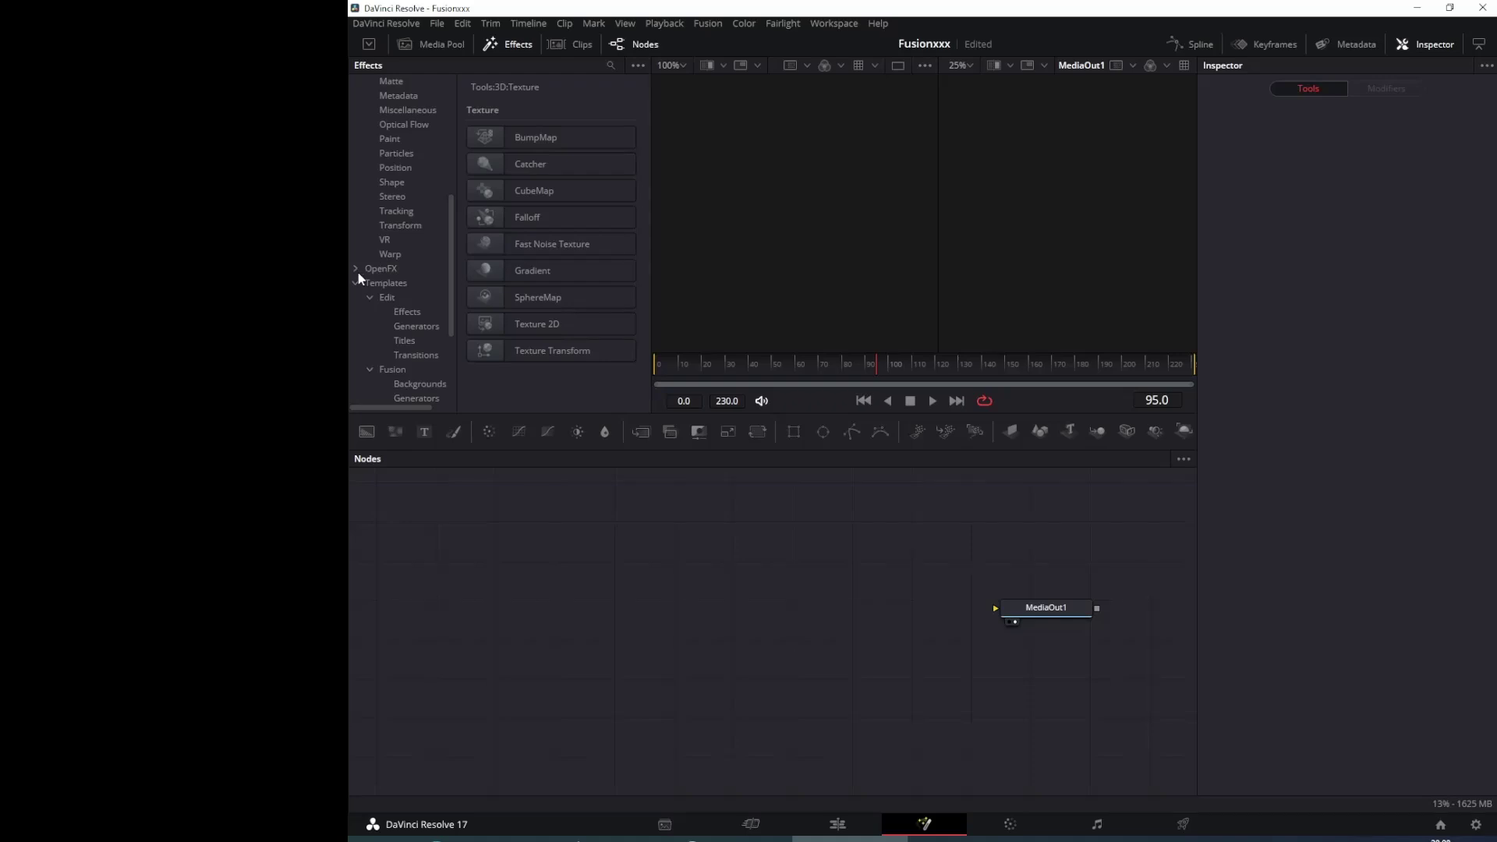
pyautogui.click(356, 269)
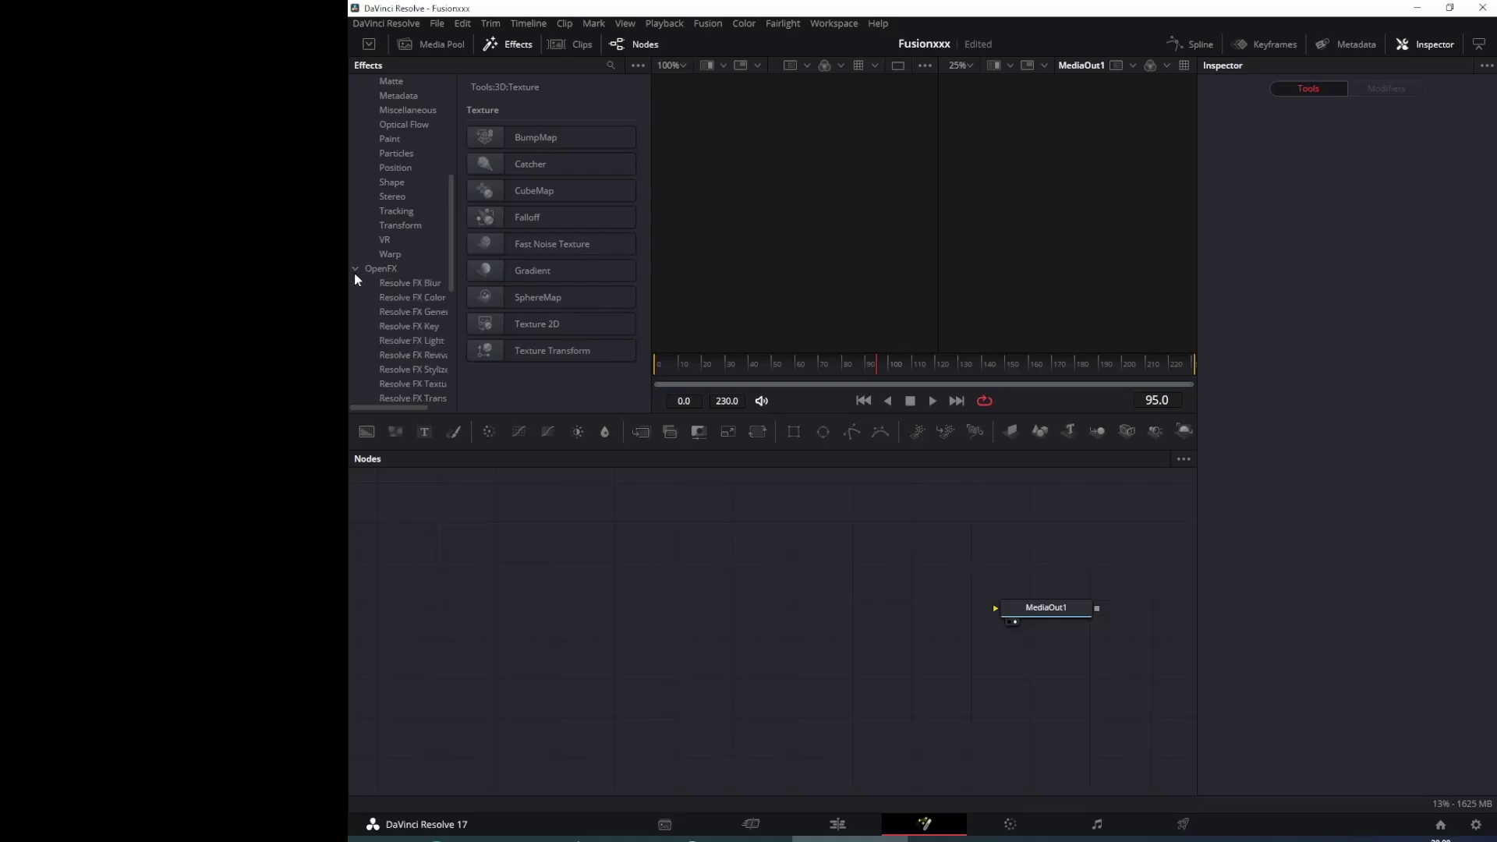
pyautogui.click(356, 269)
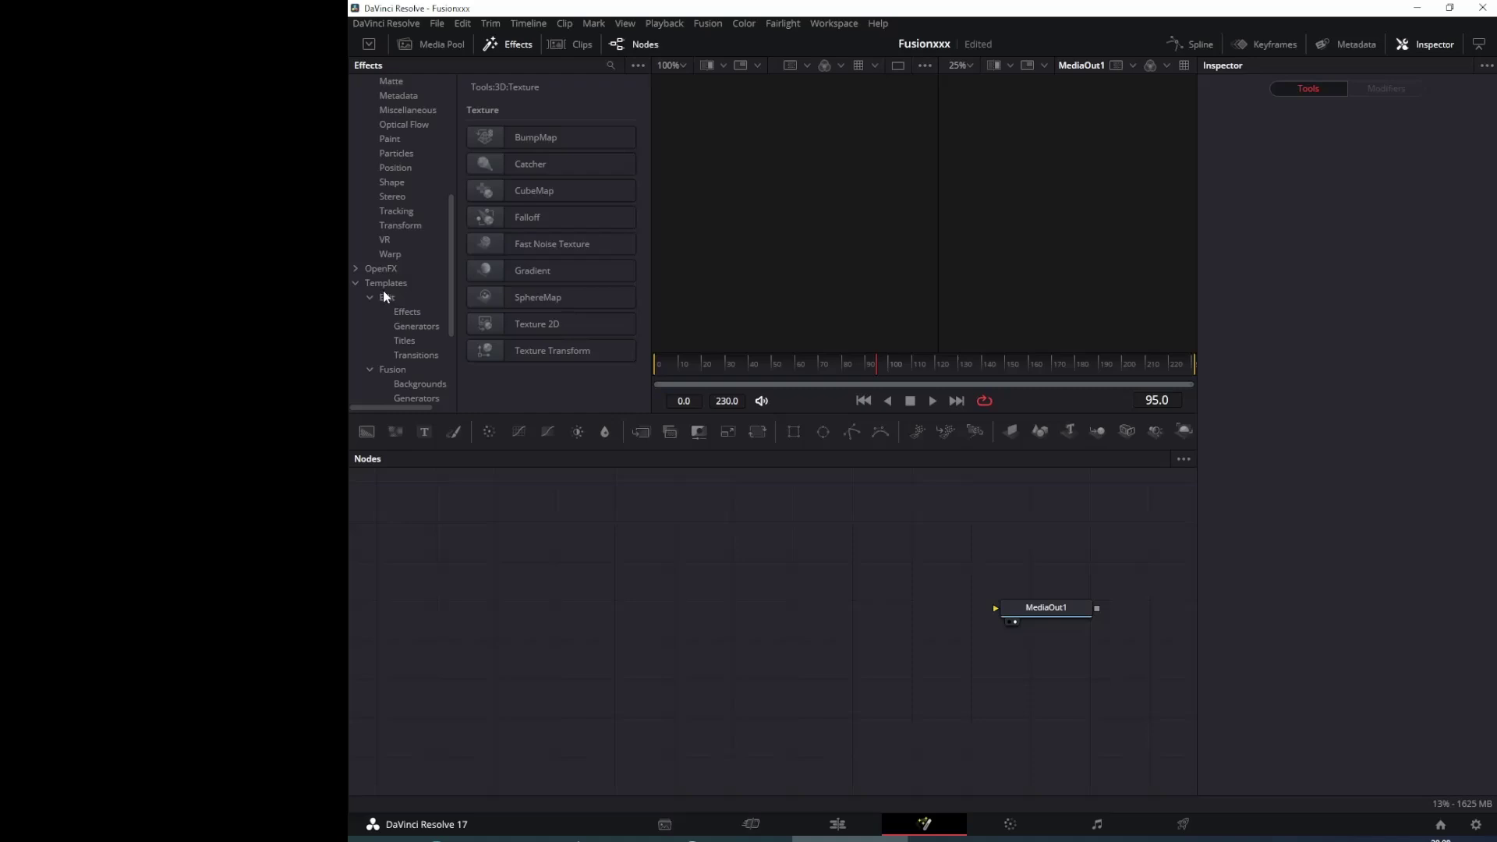
pyautogui.click(408, 313)
pyautogui.scroll(-3, 433, 333)
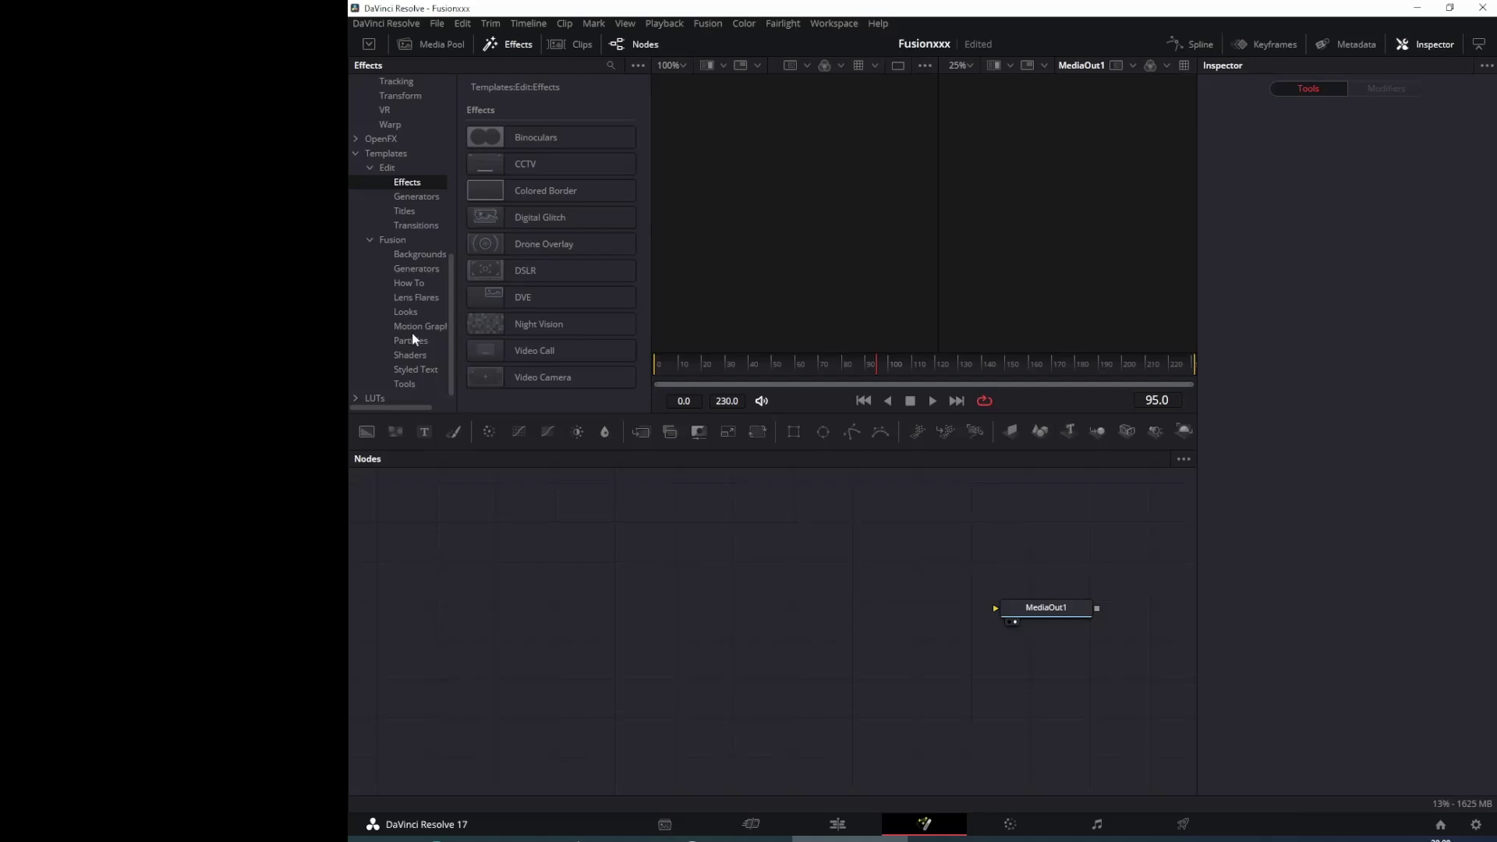
pyautogui.click(414, 357)
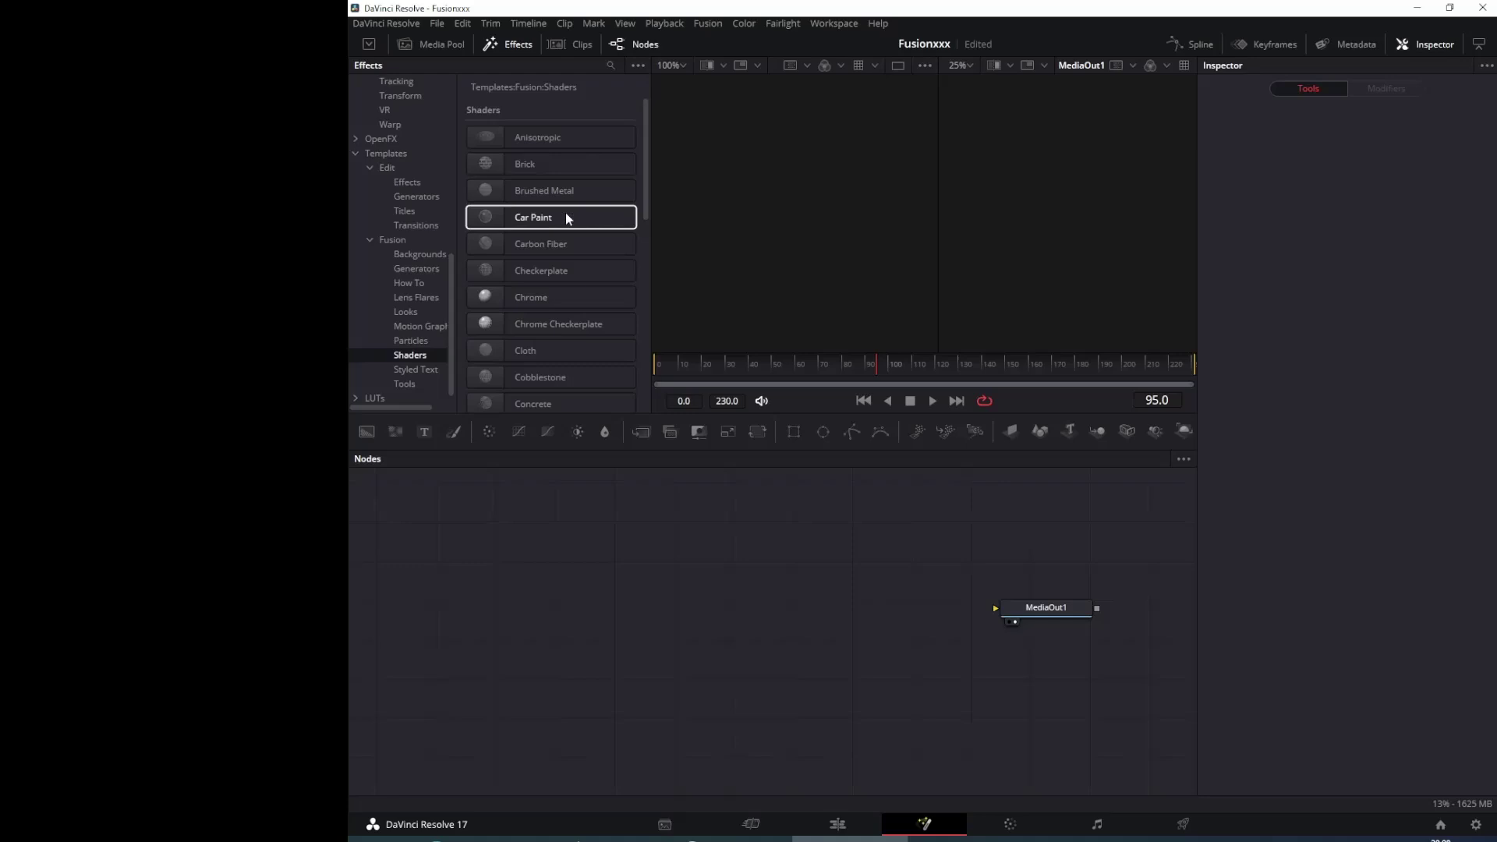
pyautogui.scroll(-2, 546, 227)
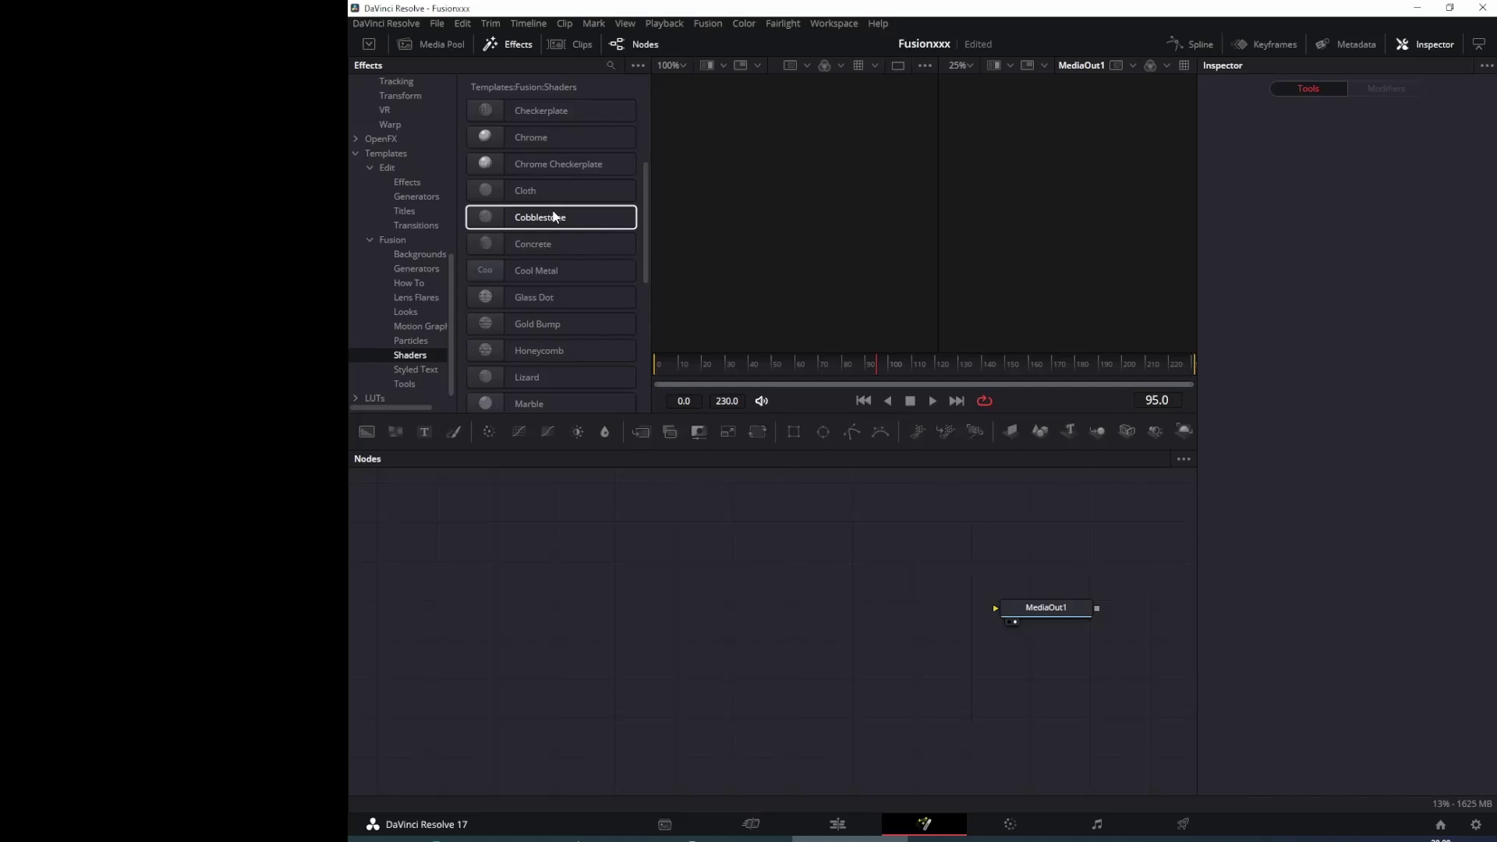
pyautogui.scroll(-1, 554, 217)
pyautogui.scroll(-1, 552, 211)
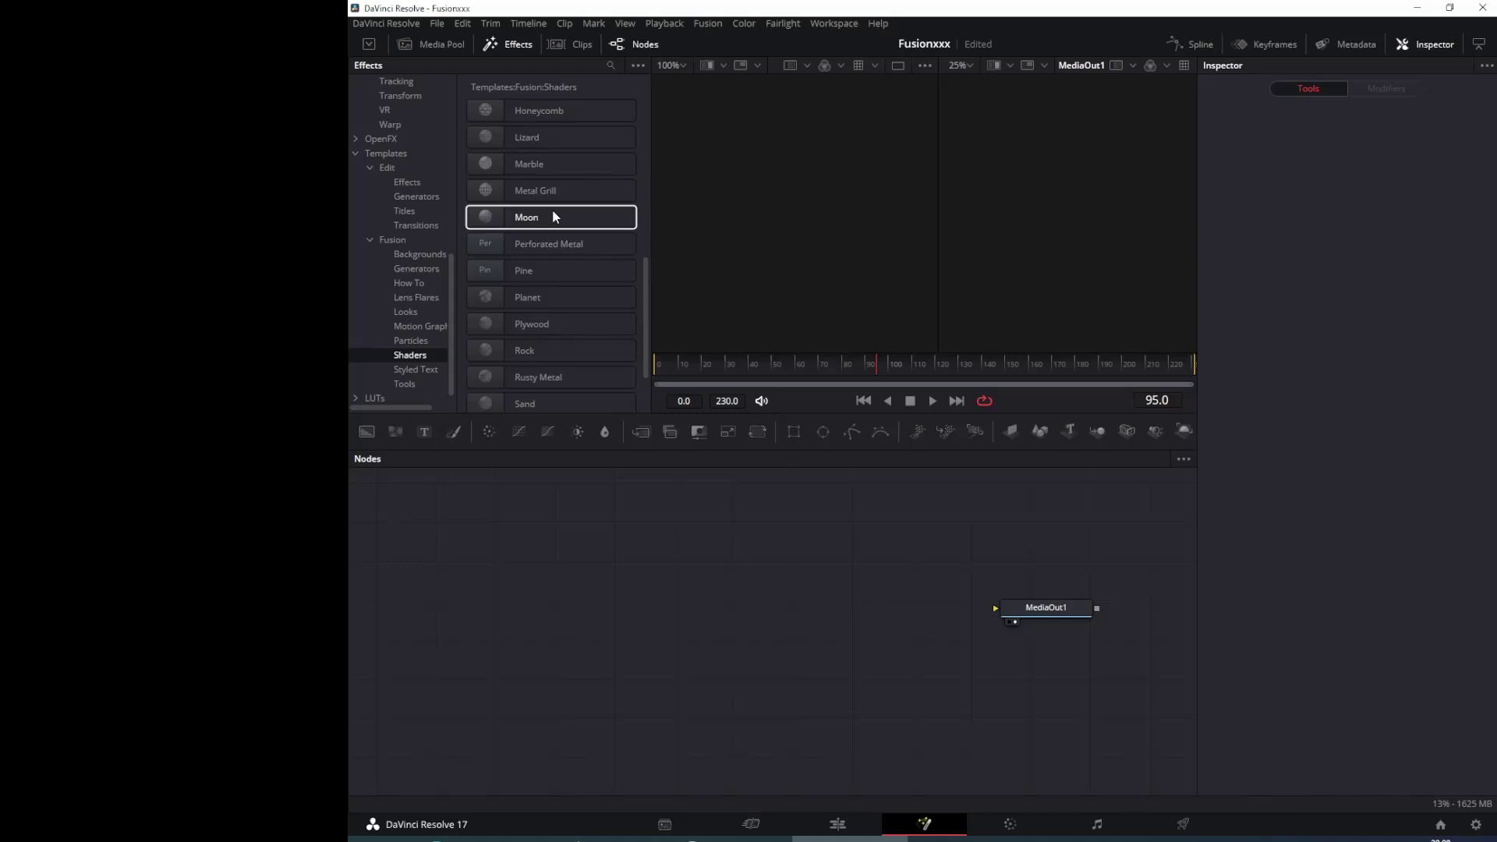
# Drop the Pine shader into the node graph as a PineWood node.
pyautogui.moveTo(574, 364); pyautogui.dragTo(579, 399)
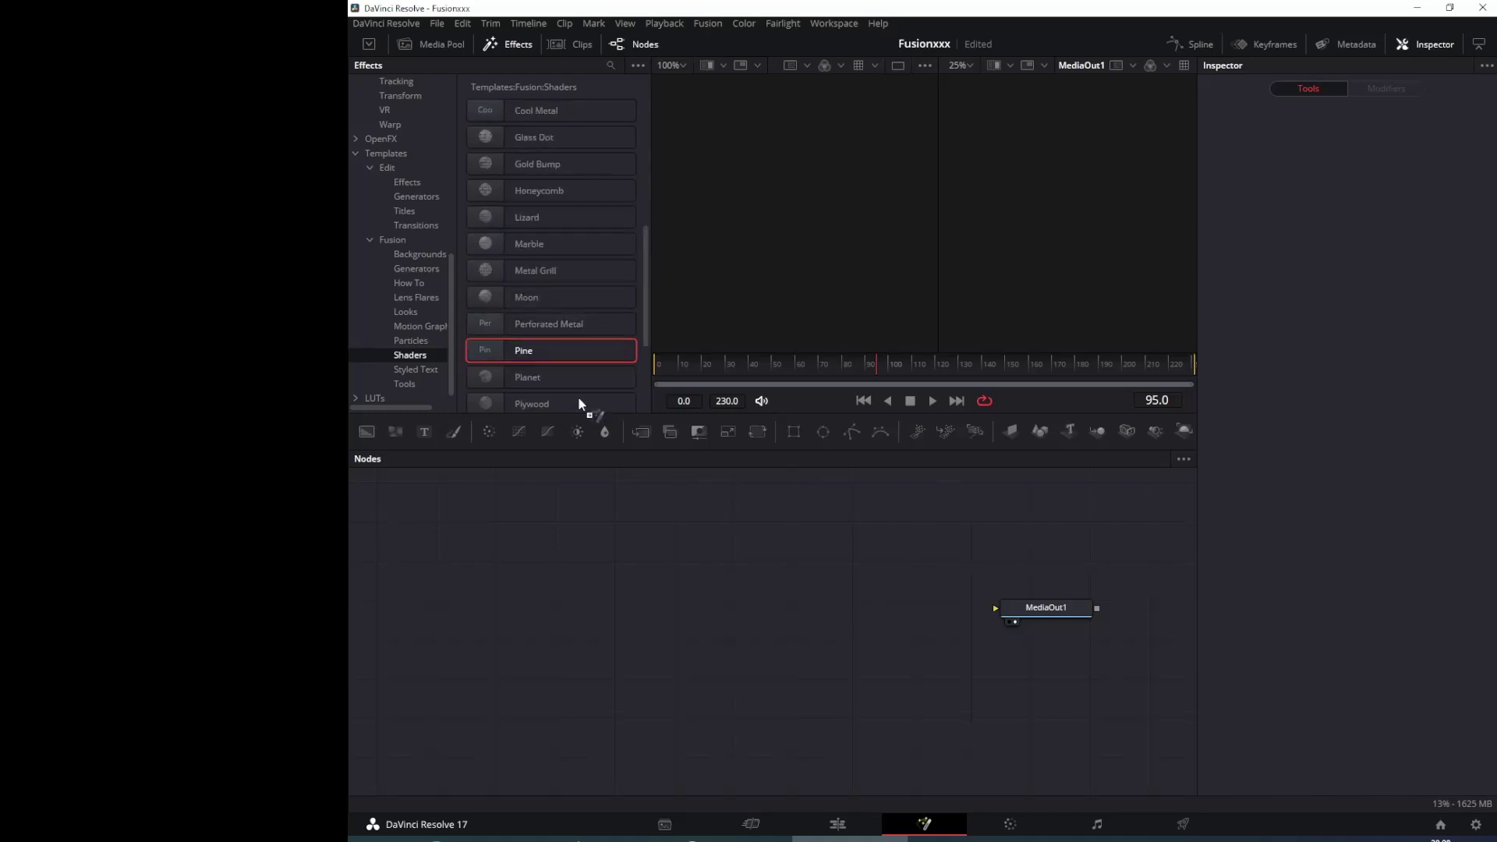
pyautogui.moveTo(686, 633); pyautogui.dragTo(686, 633)
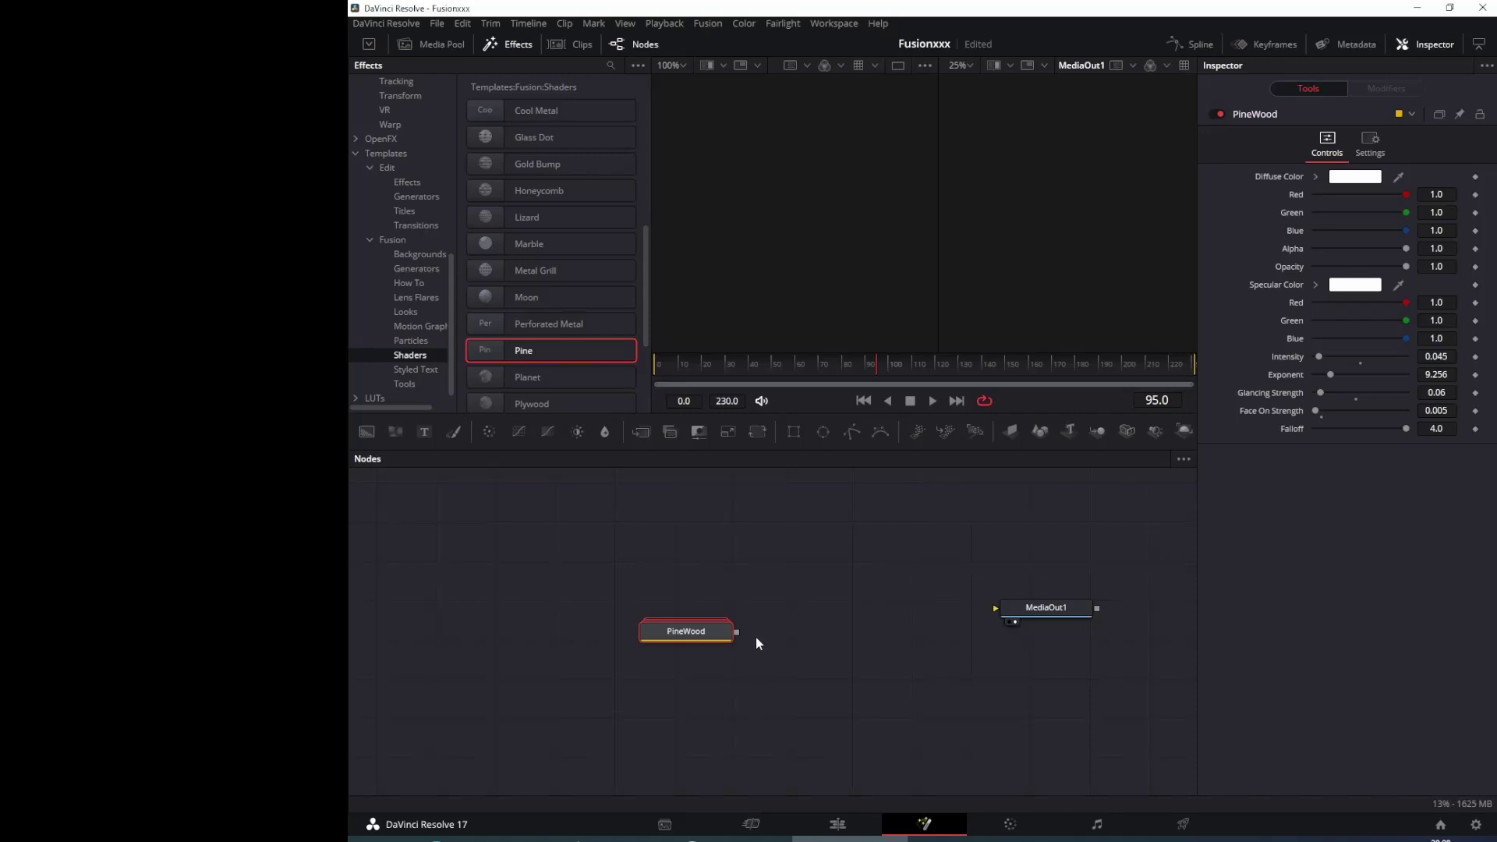
pyautogui.moveTo(735, 633); pyautogui.dragTo(1083, 606)
# Add a 2D Text1 node, try linking PineWood to it, then delete it.
pyautogui.moveTo(424, 431); pyautogui.dragTo(897, 616)
pyautogui.click(702, 632)
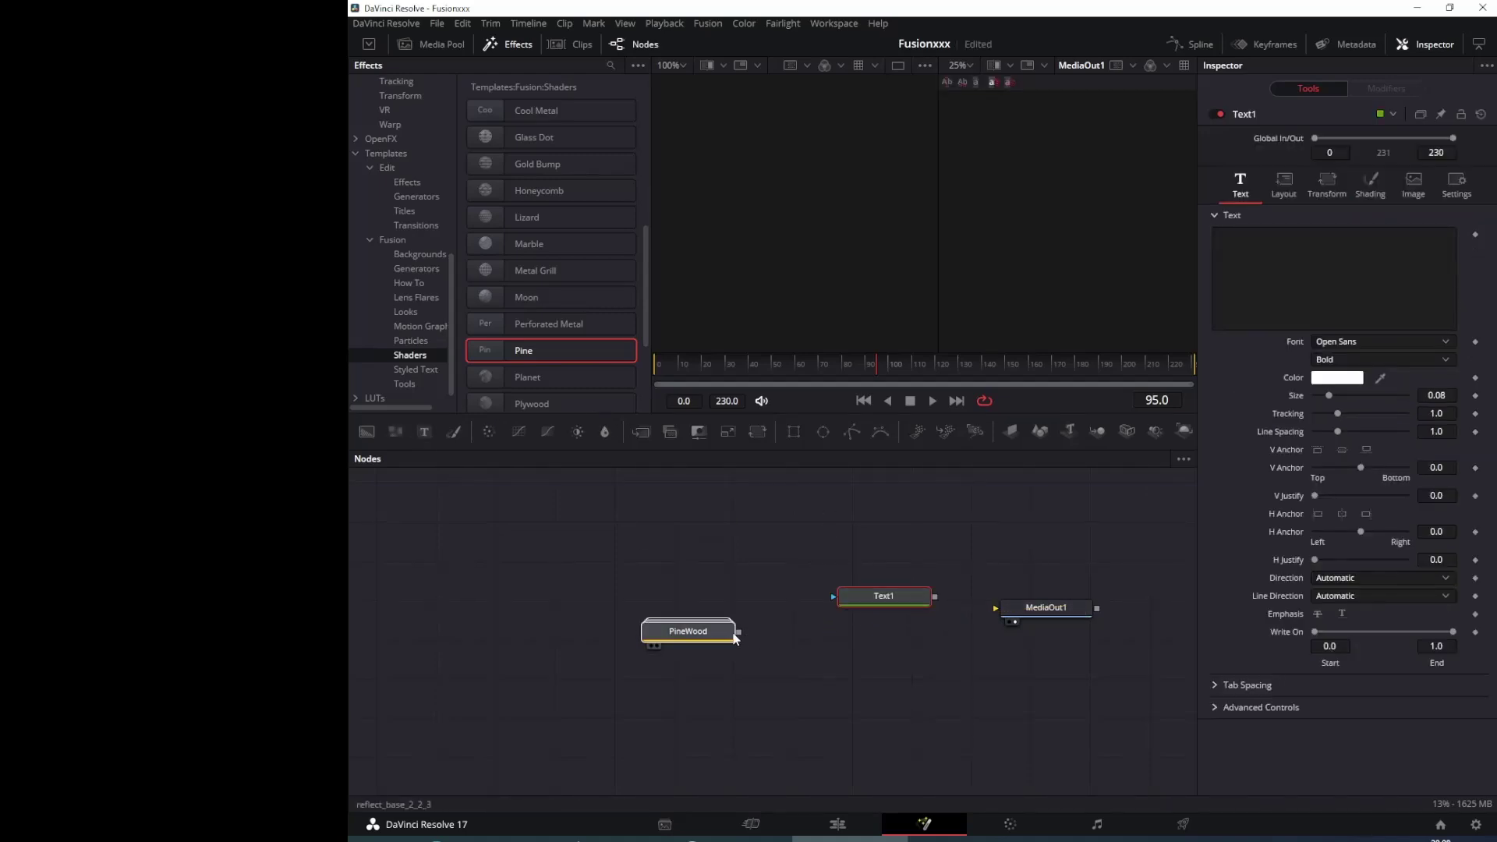
pyautogui.moveTo(737, 631); pyautogui.dragTo(934, 608)
pyautogui.click(904, 602)
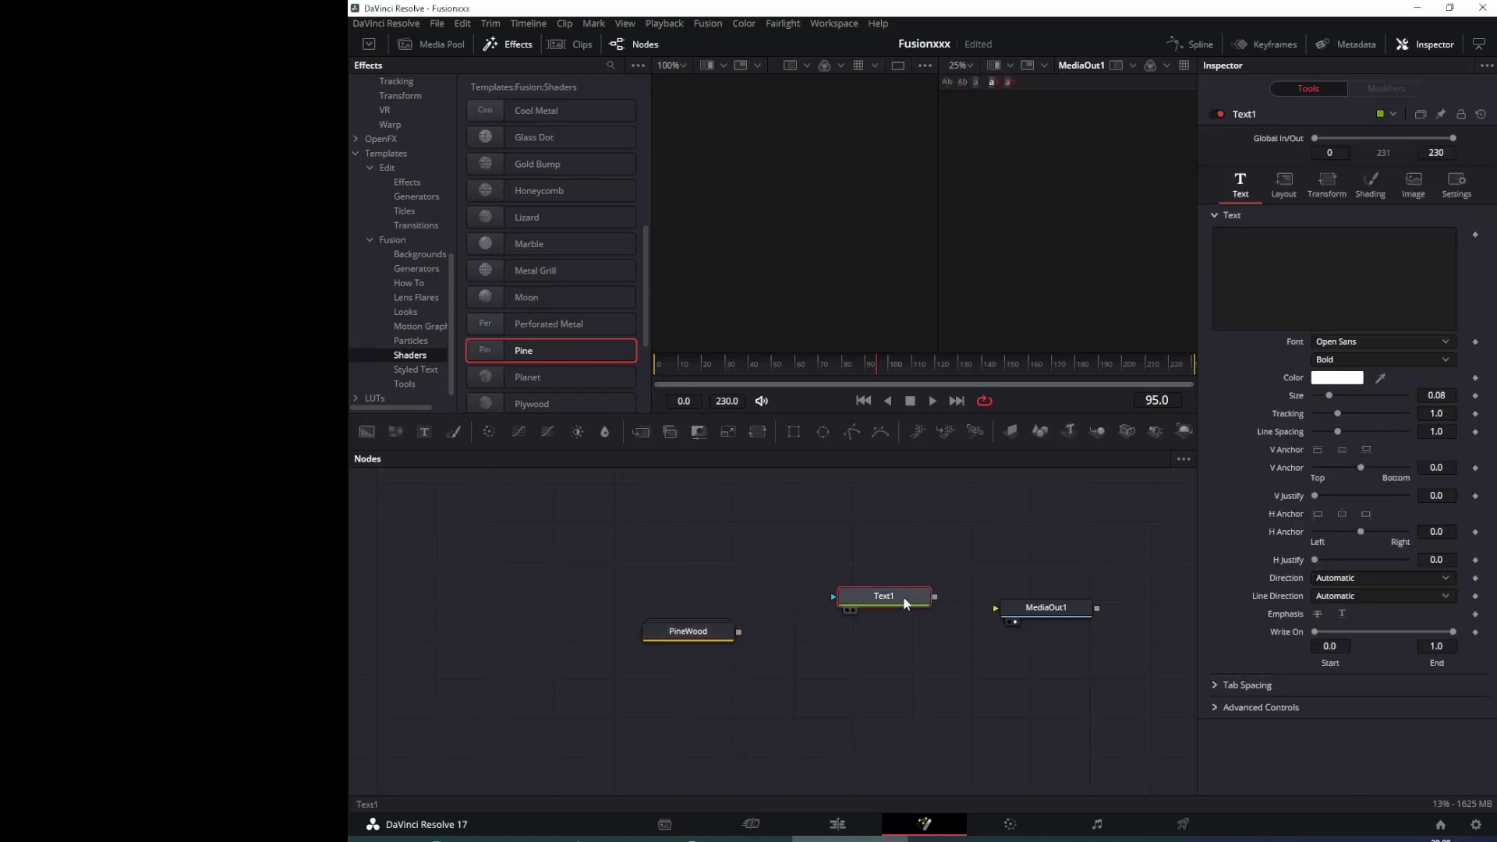
pyautogui.press('Delete')
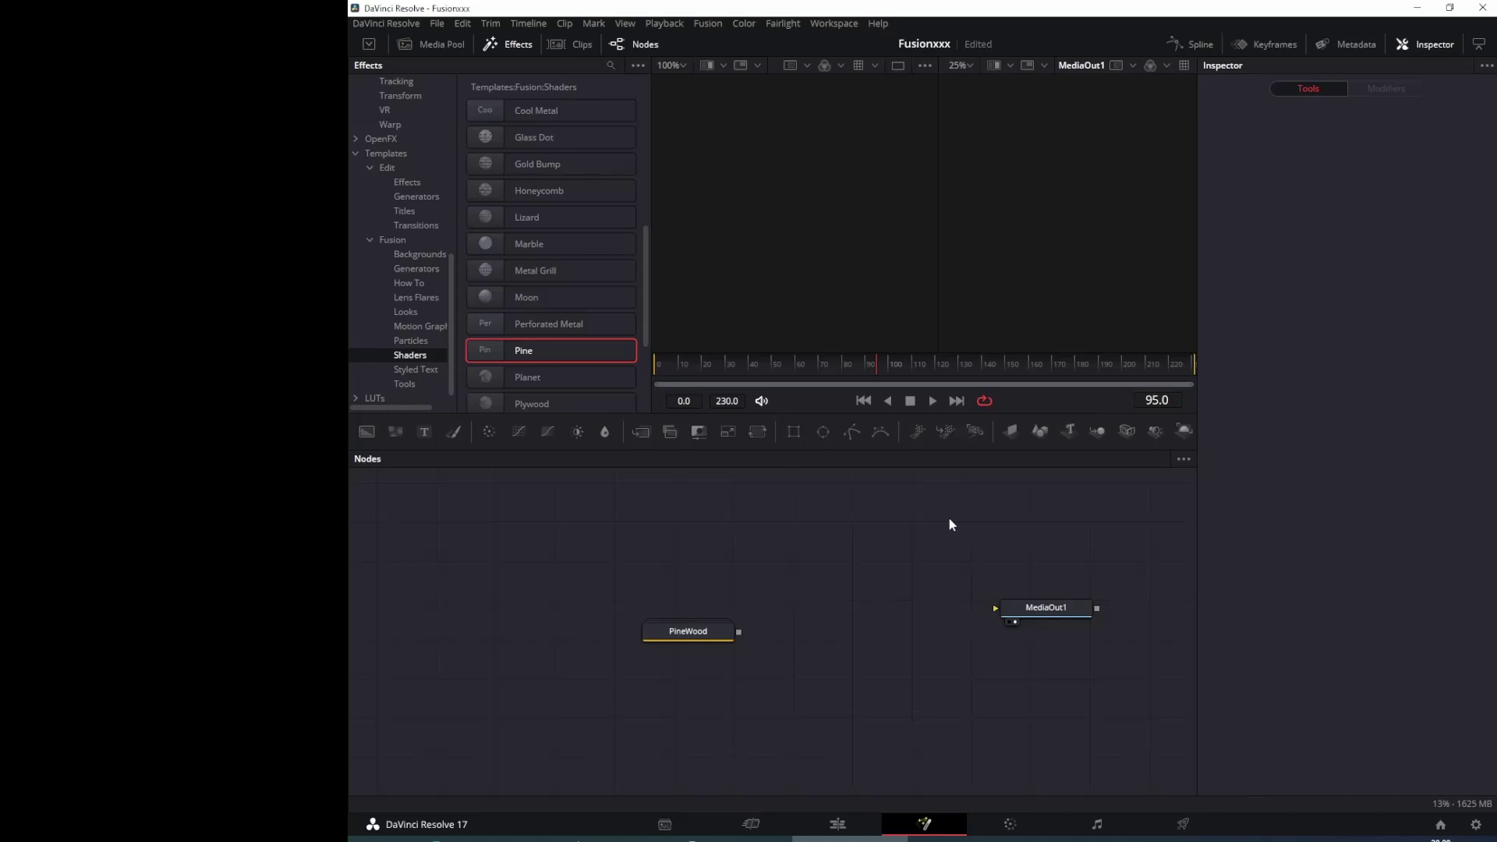
# Add Text3D1 and Renderer3D1 nodes, with Text3D1 feeding the renderer and the renderer feeding MediaOut1.
pyautogui.moveTo(1072, 429); pyautogui.dragTo(841, 542)
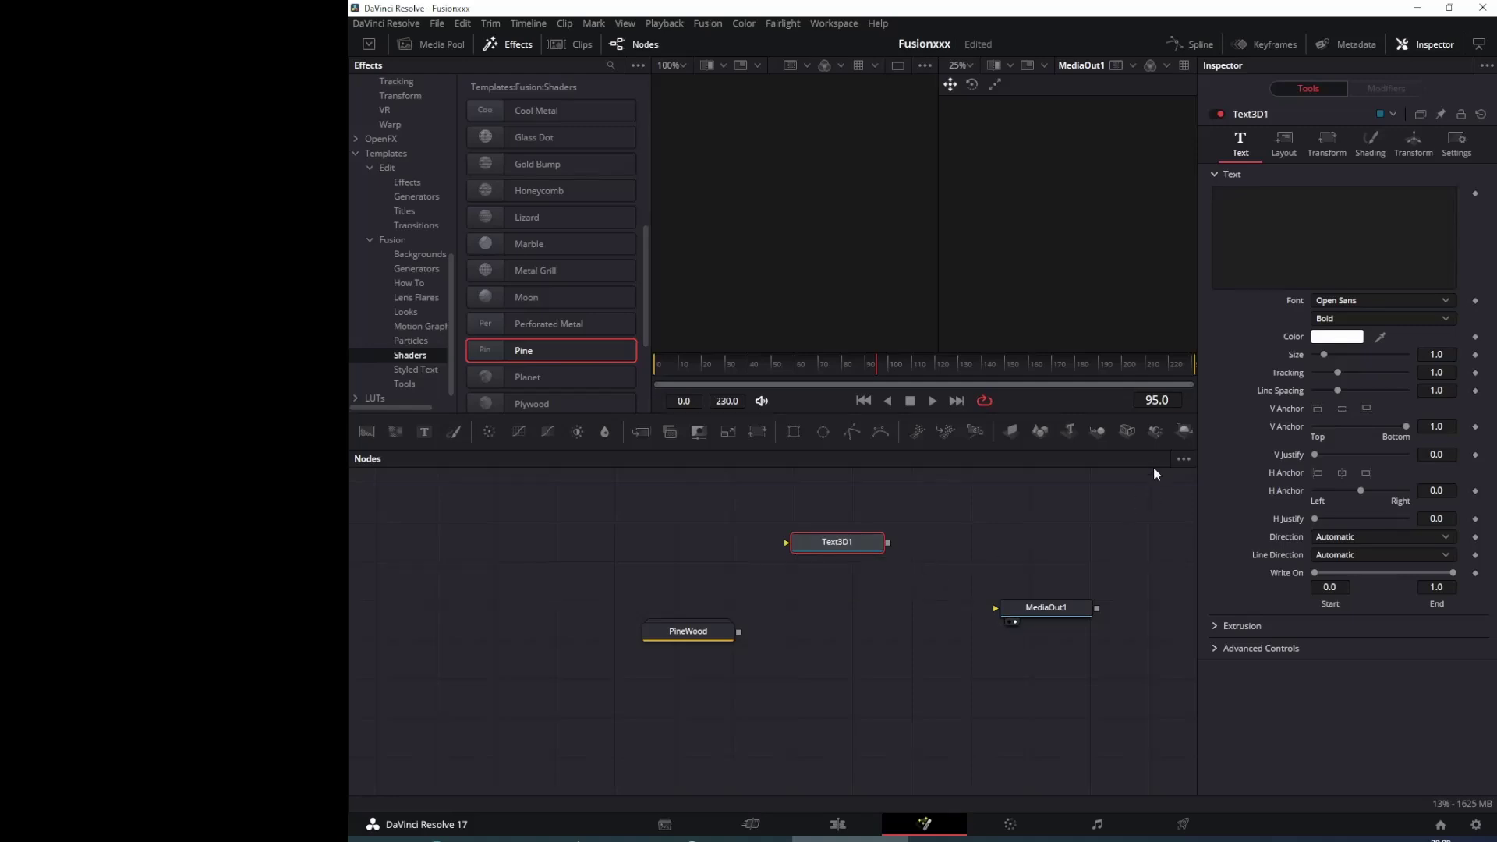
pyautogui.moveTo(1182, 431); pyautogui.dragTo(1087, 608)
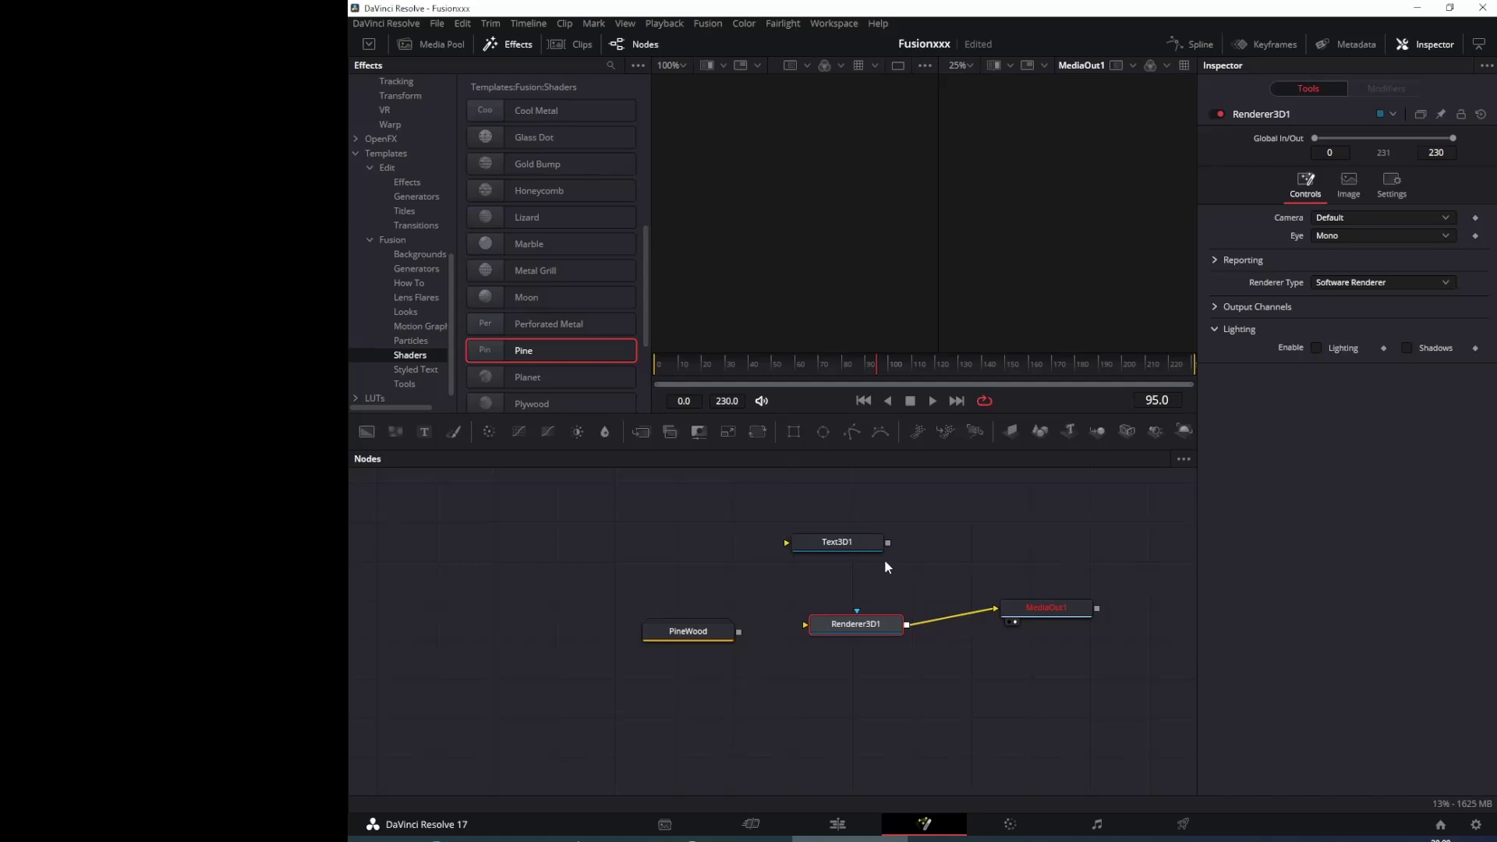
pyautogui.moveTo(887, 540); pyautogui.dragTo(823, 636)
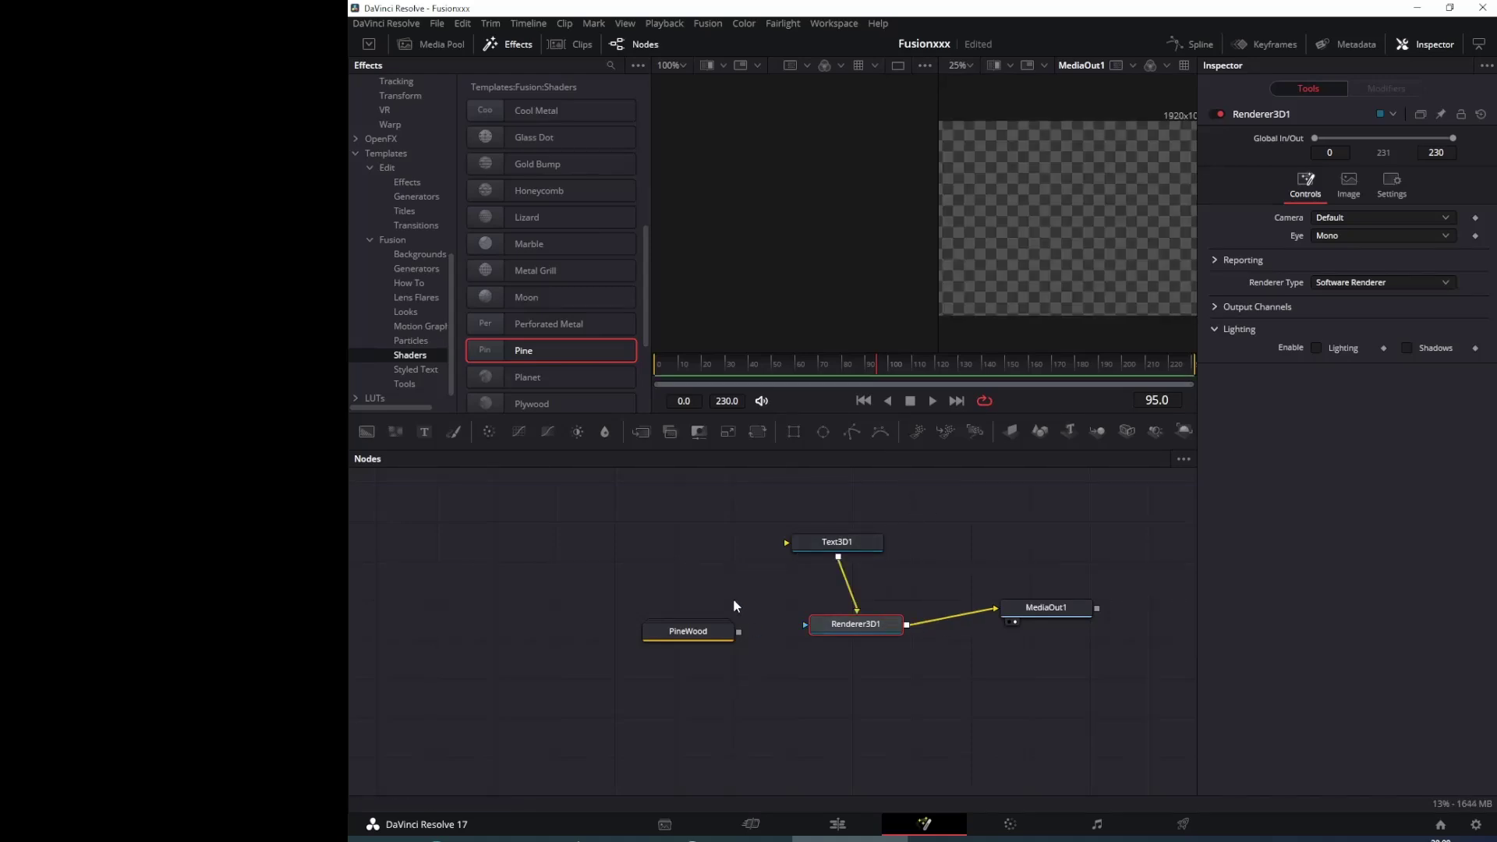
pyautogui.moveTo(738, 631); pyautogui.dragTo(838, 545)
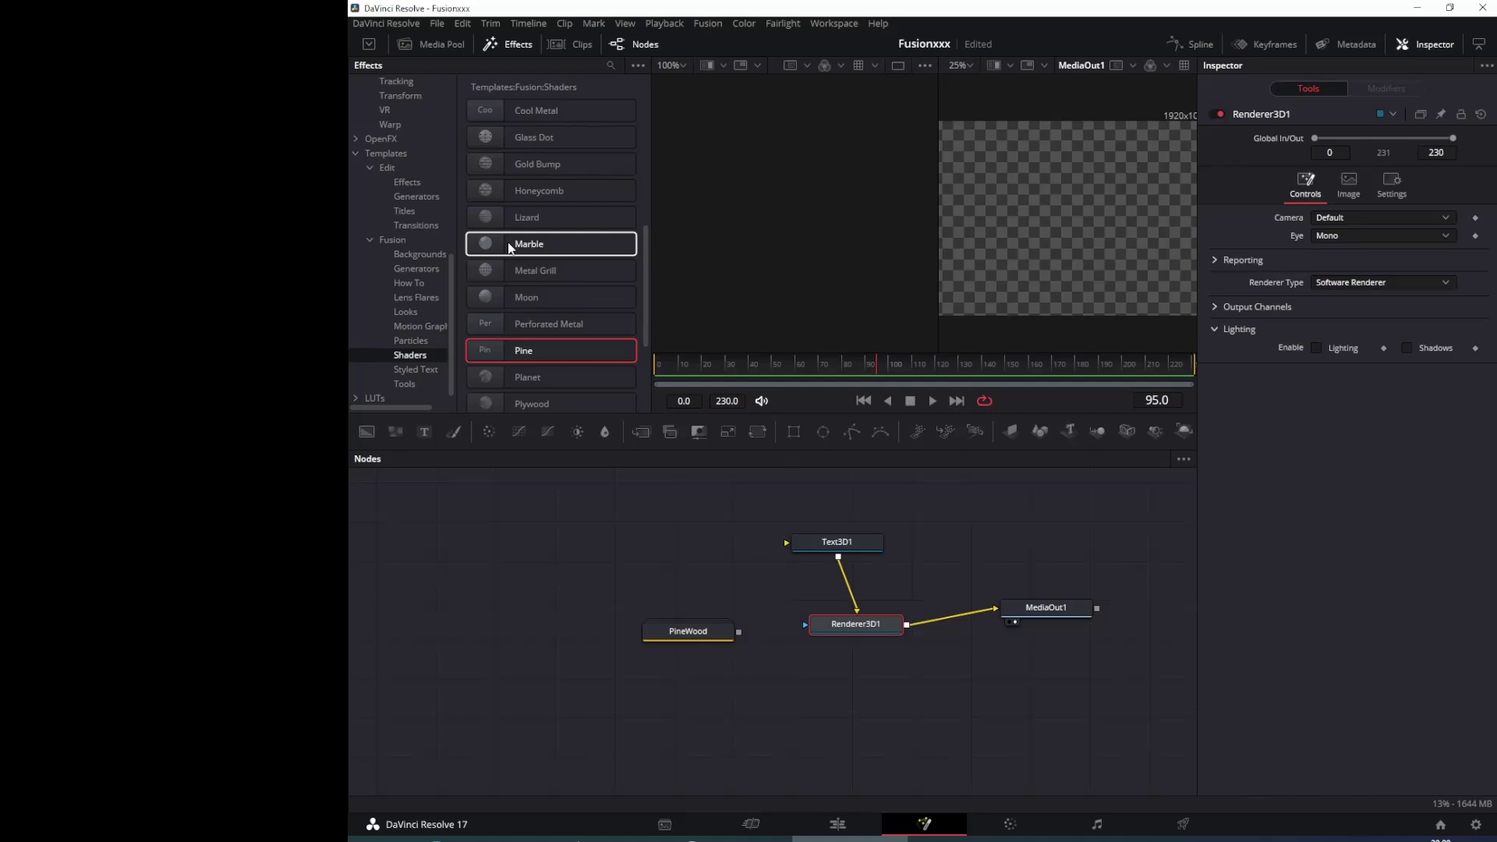
# Insert ReplaceMaterial3D1 between Text3D1 and Renderer3D1 and wire PineWood into it.
pyautogui.hotkey('shift', 'space')
pyautogui.write('m')
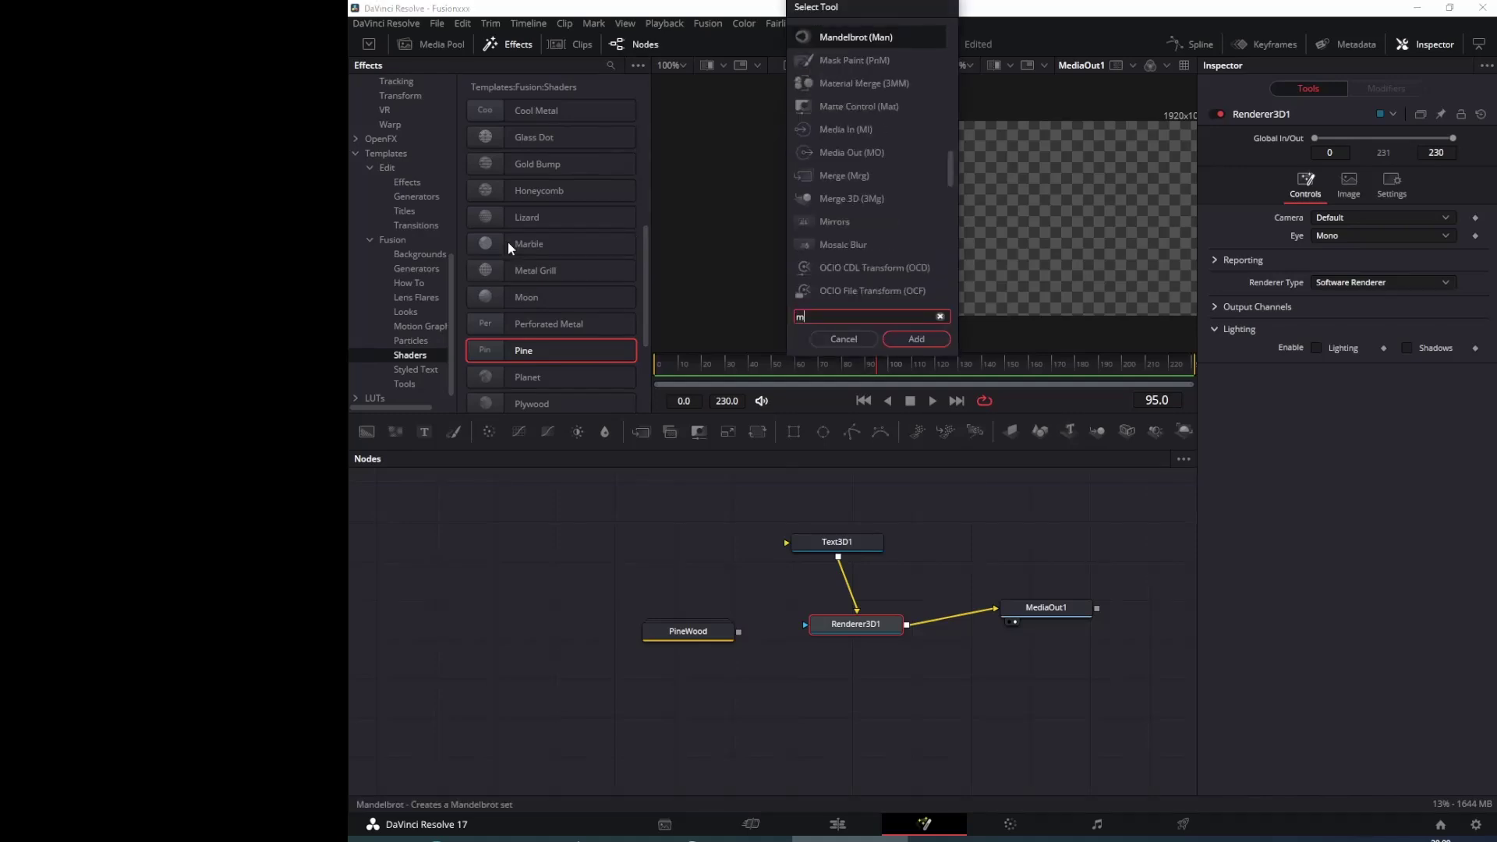
pyautogui.write('at')
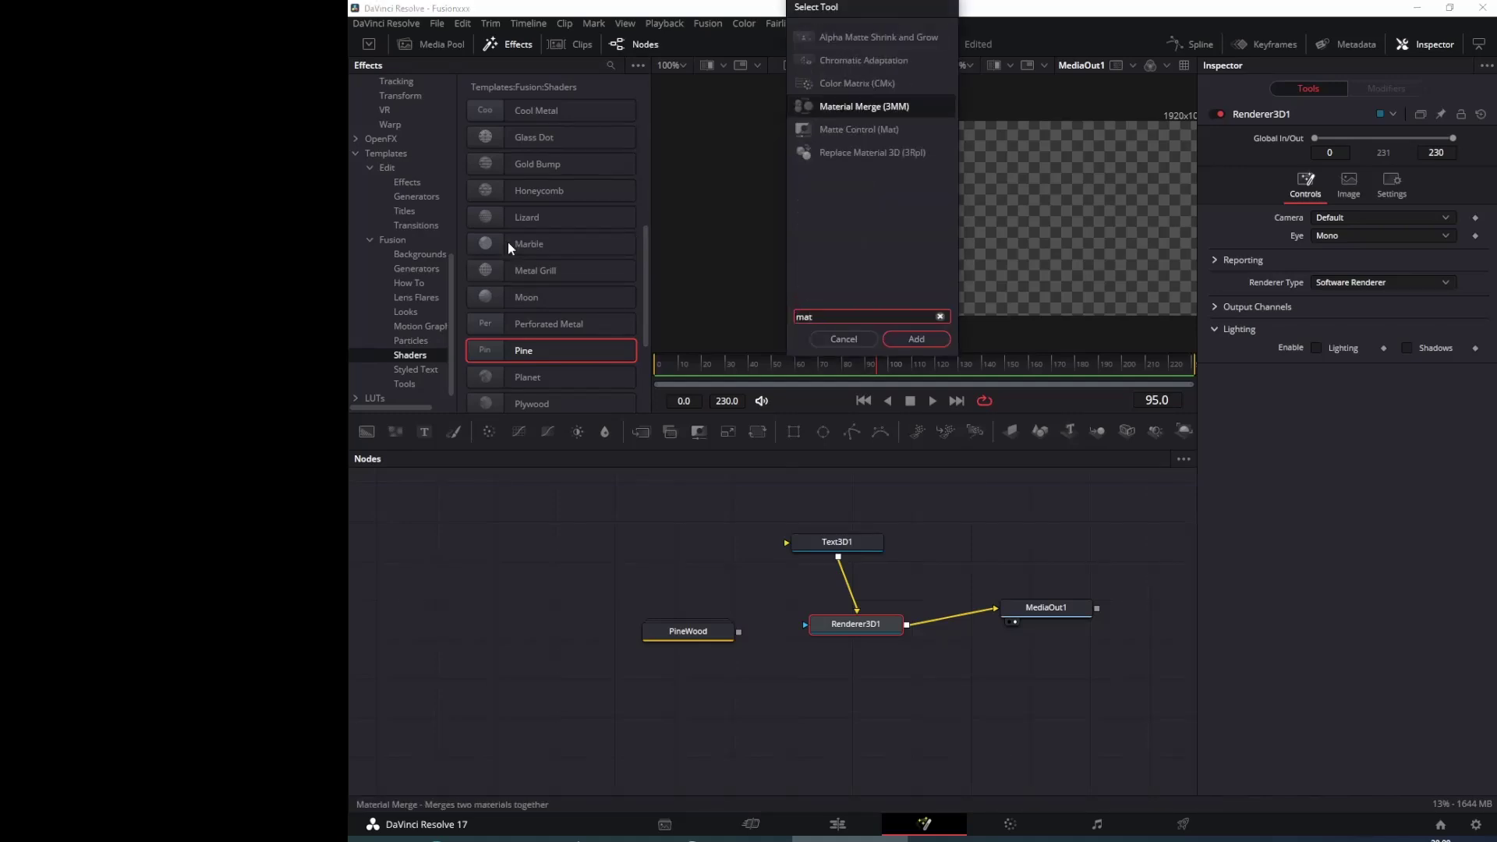
pyautogui.click(858, 153)
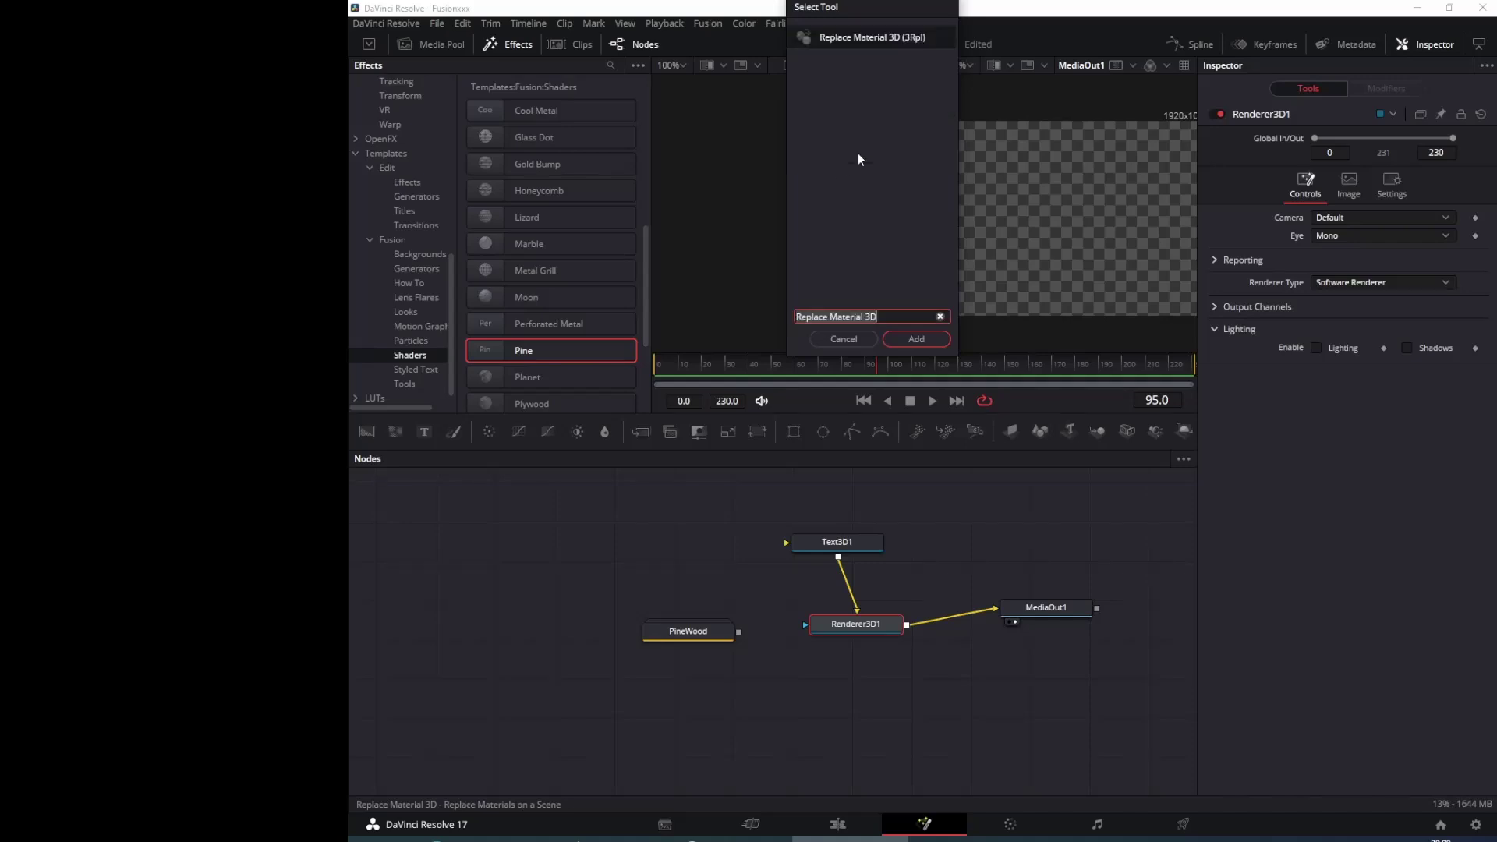
pyautogui.click(942, 341)
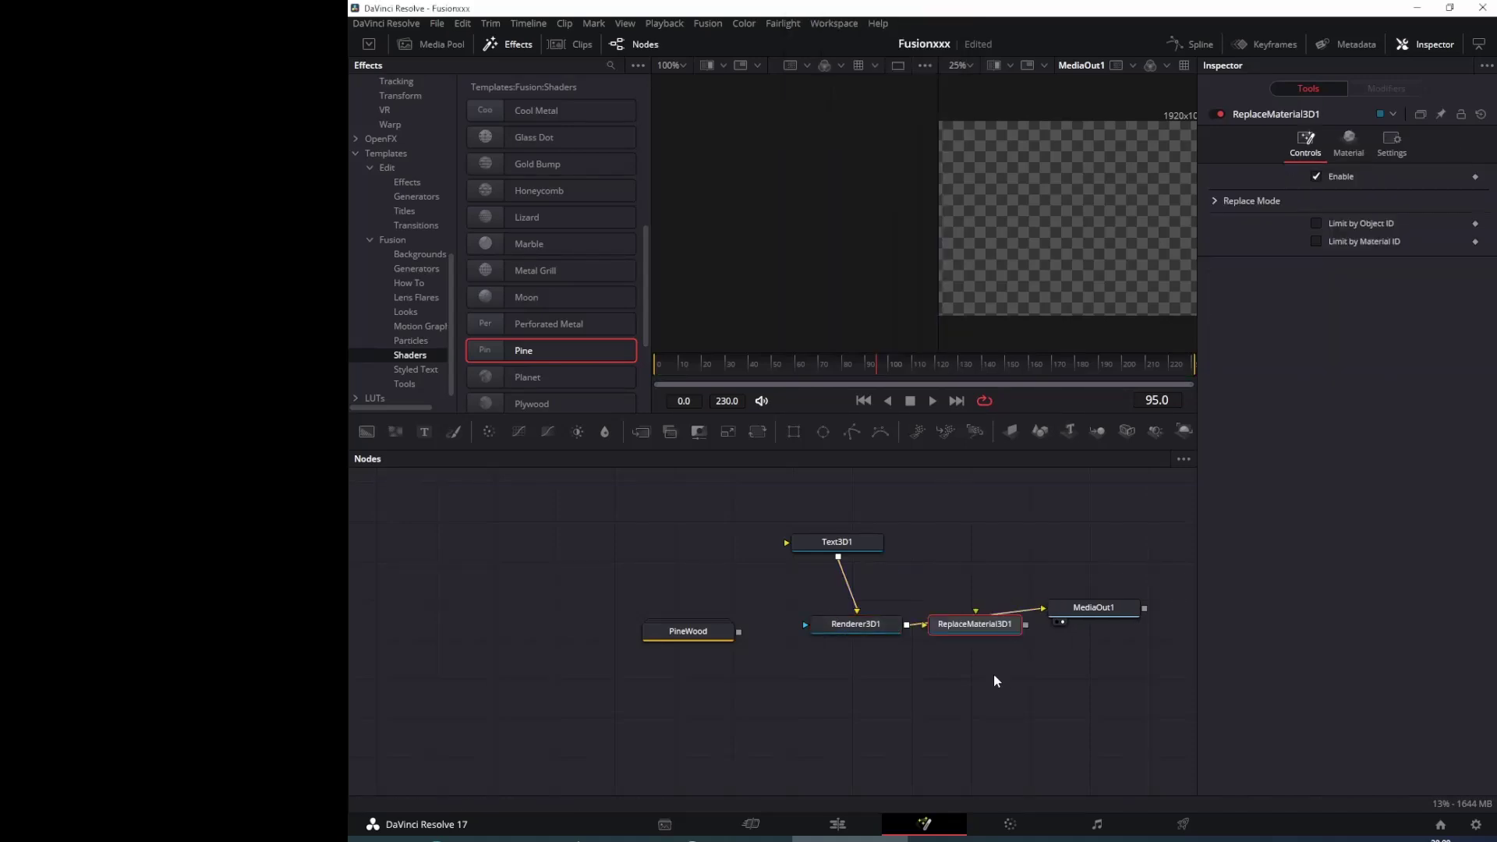
pyautogui.moveTo(965, 624); pyautogui.dragTo(880, 625)
pyautogui.moveTo(738, 632); pyautogui.dragTo(811, 596)
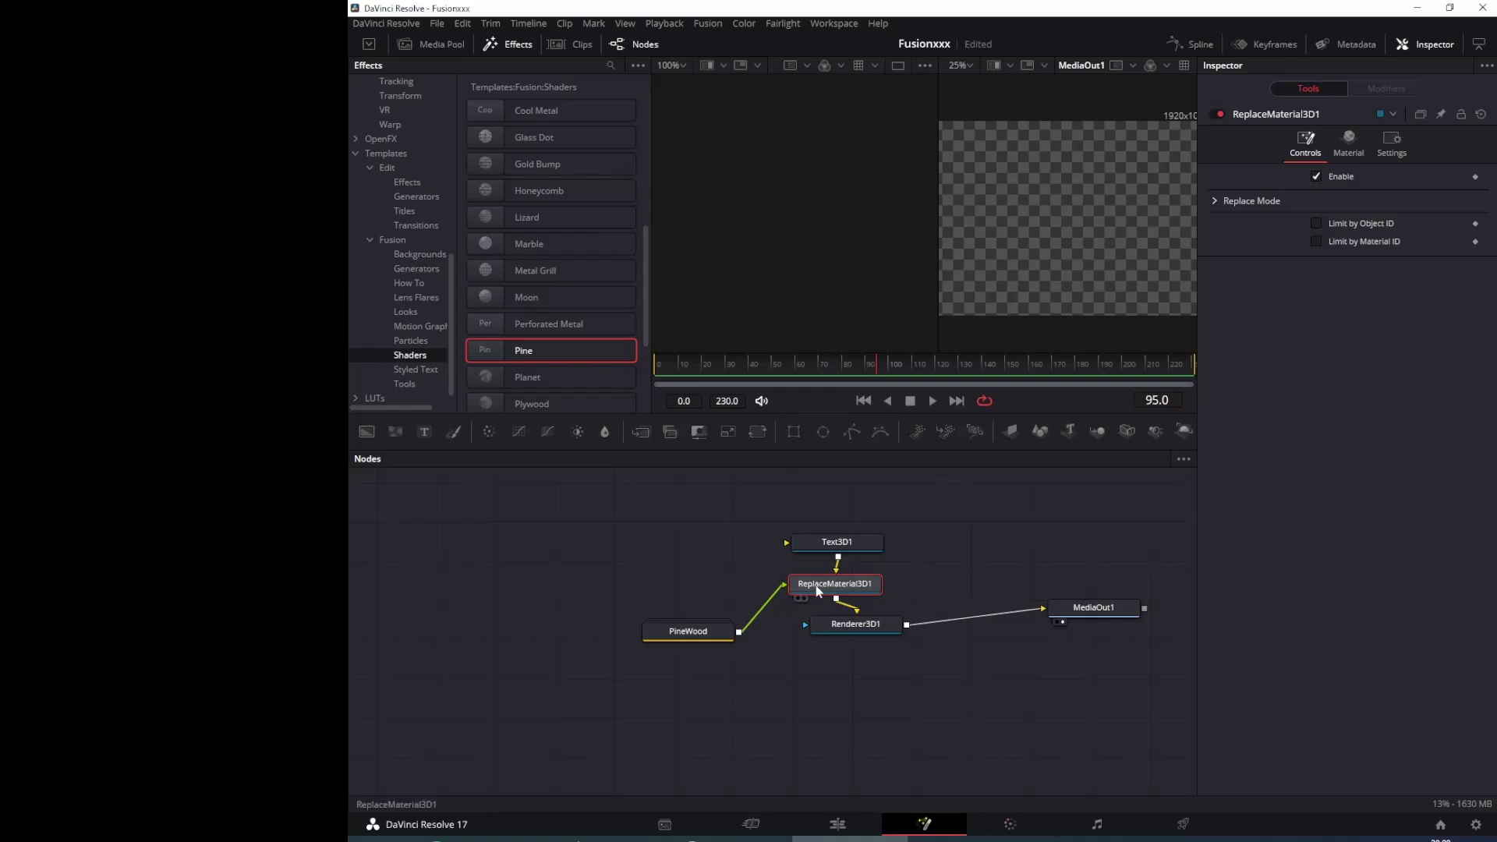
# Set the Text3D1 text content to 'TEST'.
pyautogui.click(837, 543)
pyautogui.click(1309, 197)
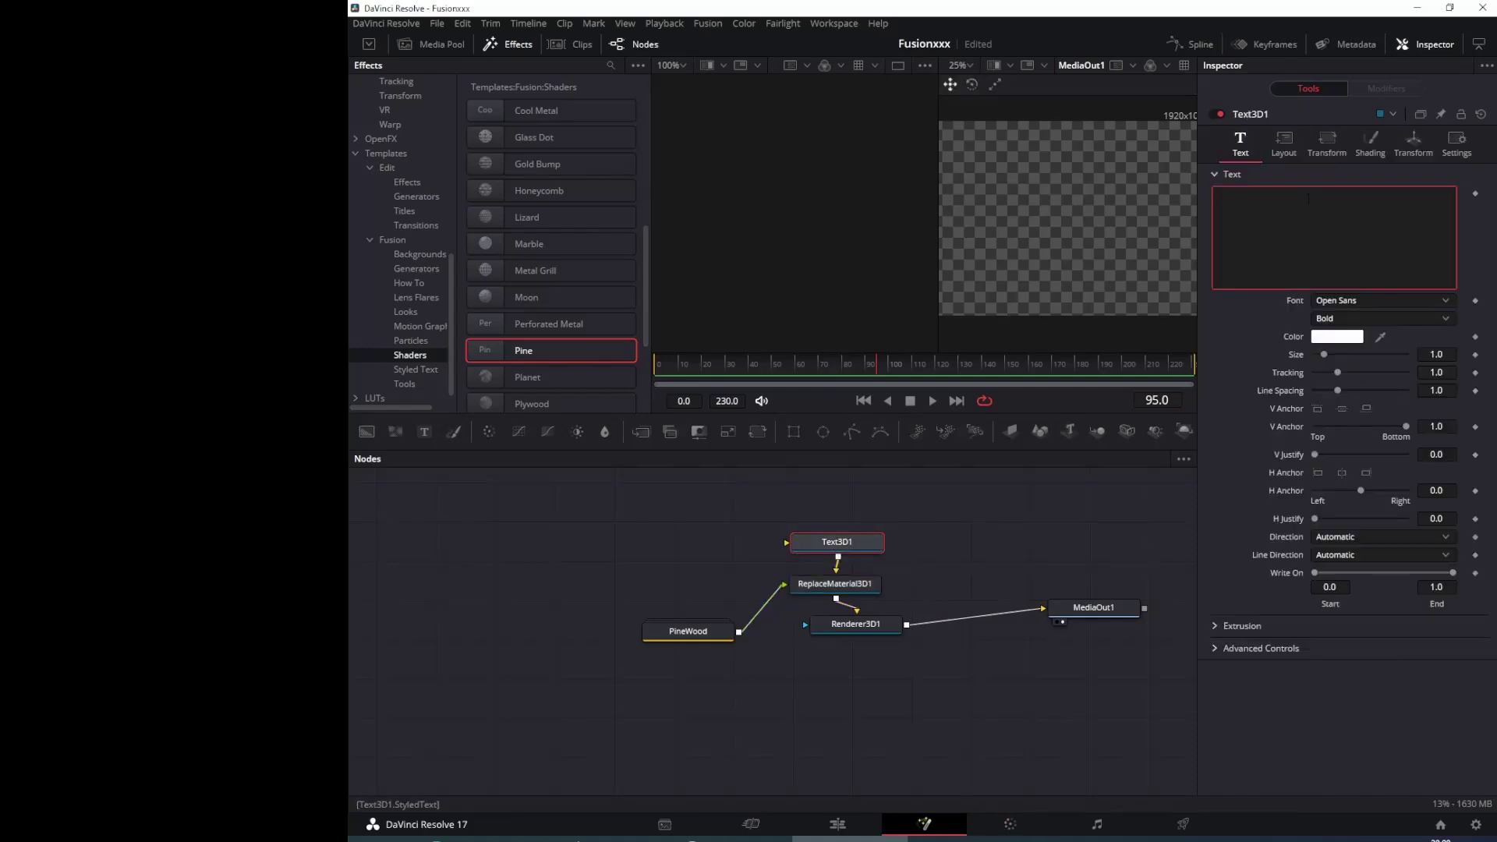
pyautogui.write('TEST')
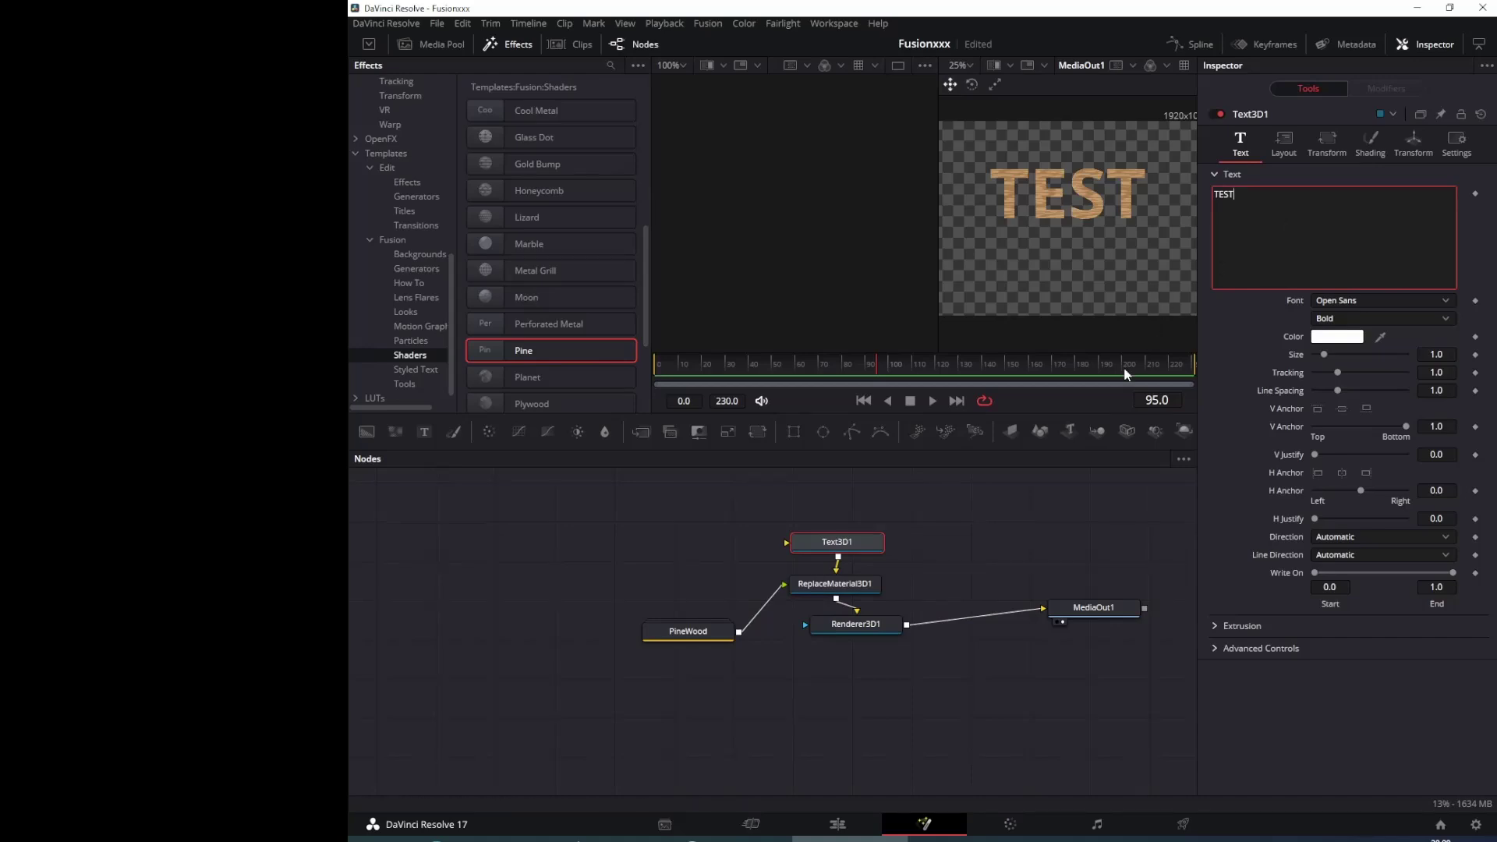
pyautogui.click(850, 546)
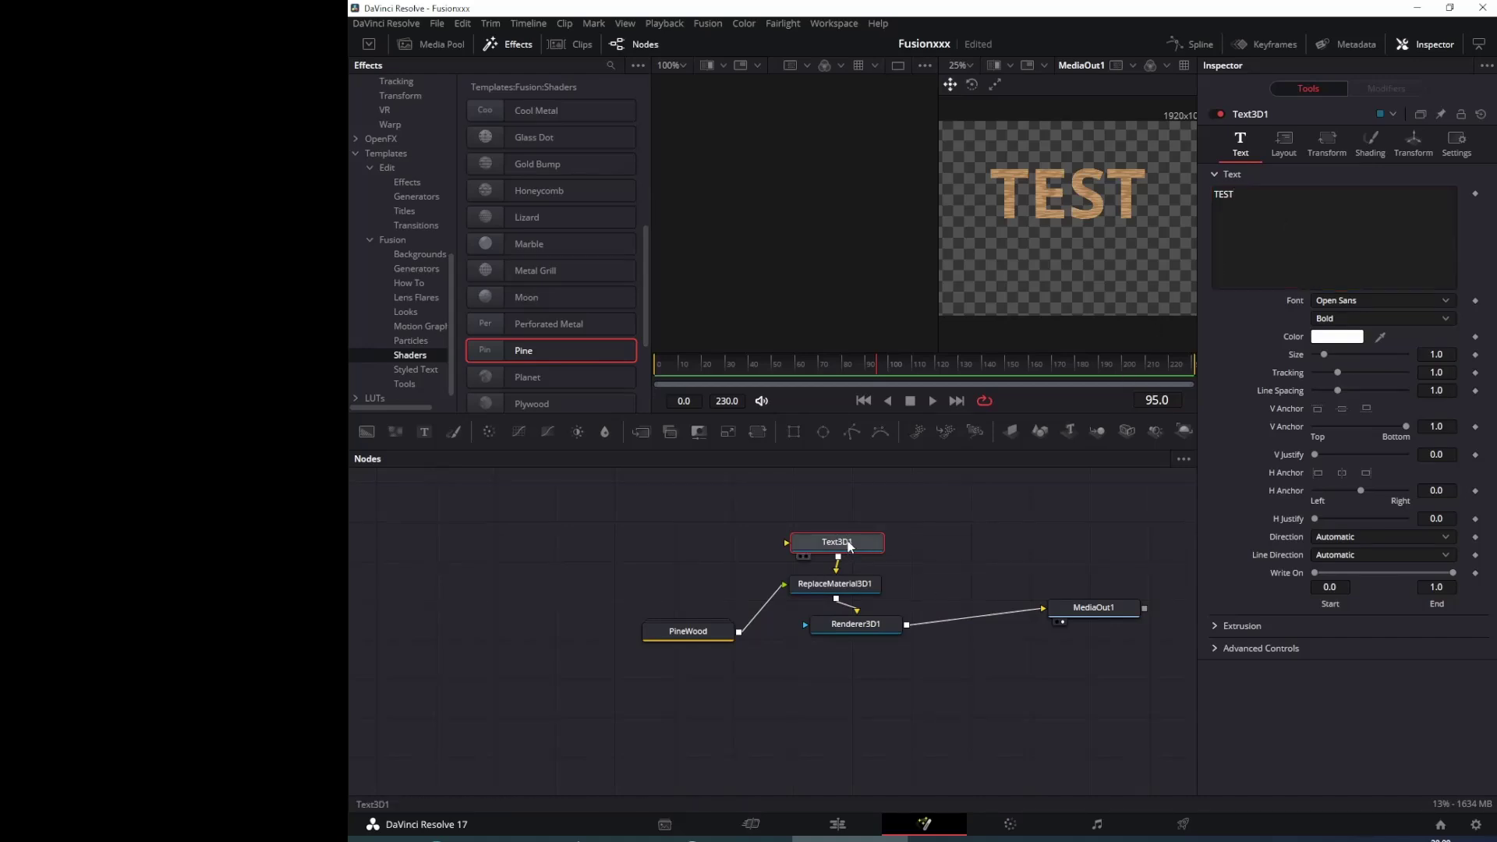
# Keep Classic extrusion, with extrusion depth 0.1638 and bevel depth 0.0472.
pyautogui.click(1213, 627)
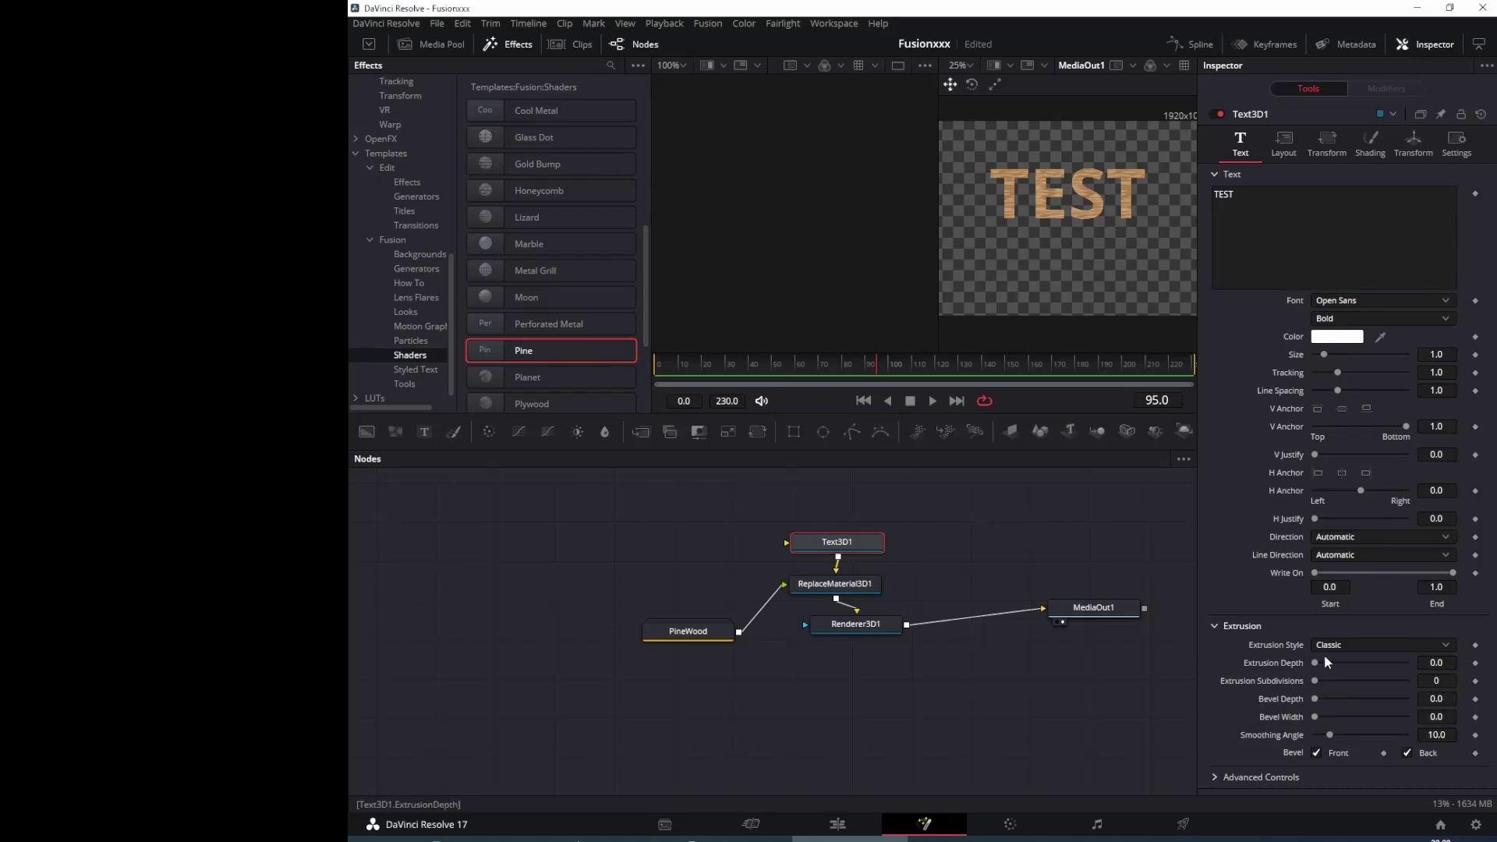
pyautogui.click(1336, 644)
pyautogui.click(1335, 645)
pyautogui.moveTo(1316, 698); pyautogui.dragTo(1390, 661)
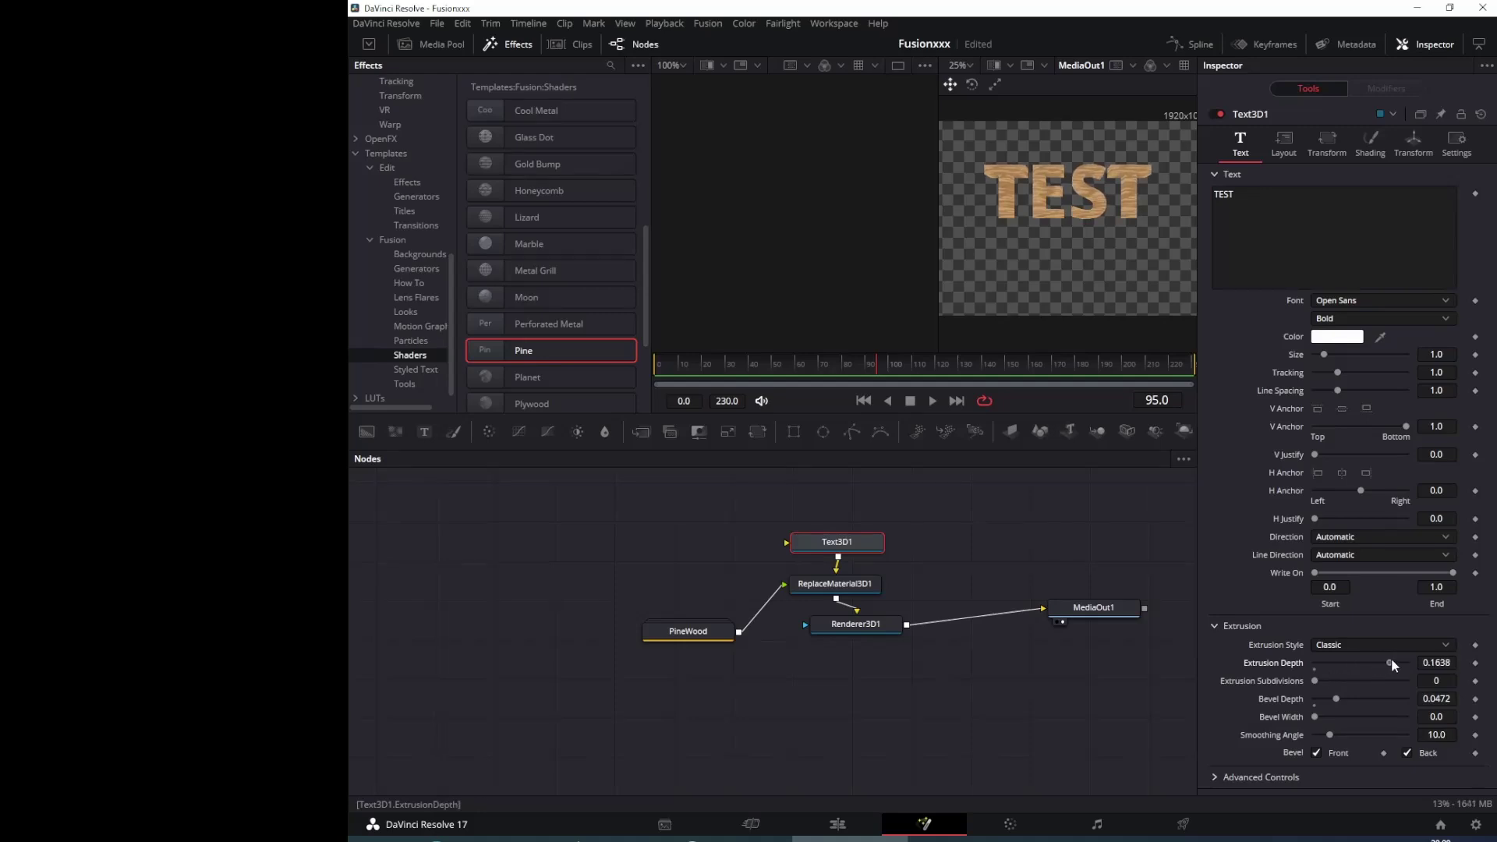
pyautogui.moveTo(534, 590); pyautogui.dragTo(742, 666)
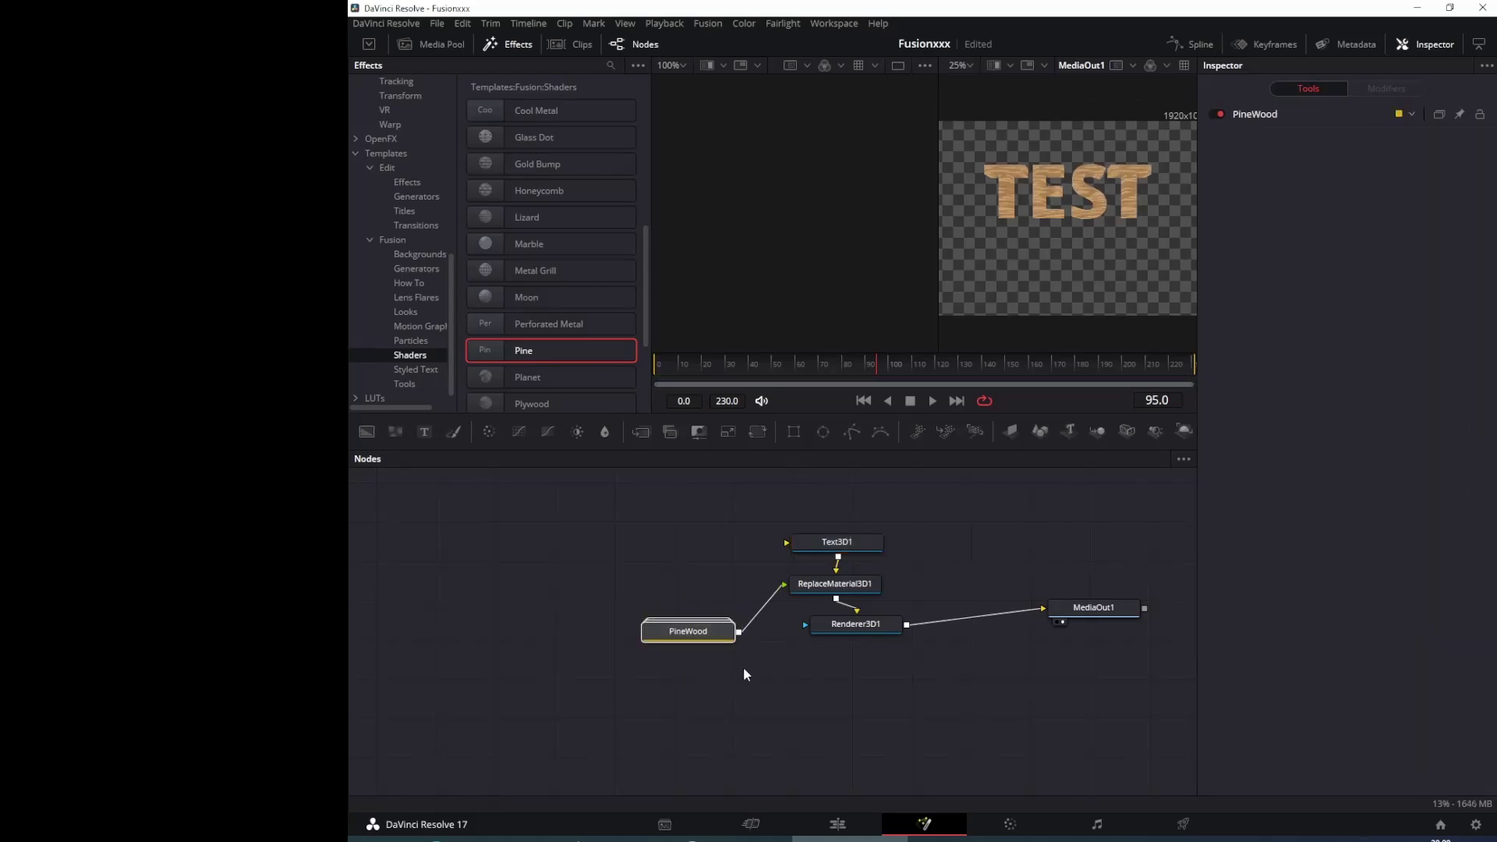
# Swap the PineWood node for a Marble shader node and shift Renderer3D1 down and right.
pyautogui.press('Delete')
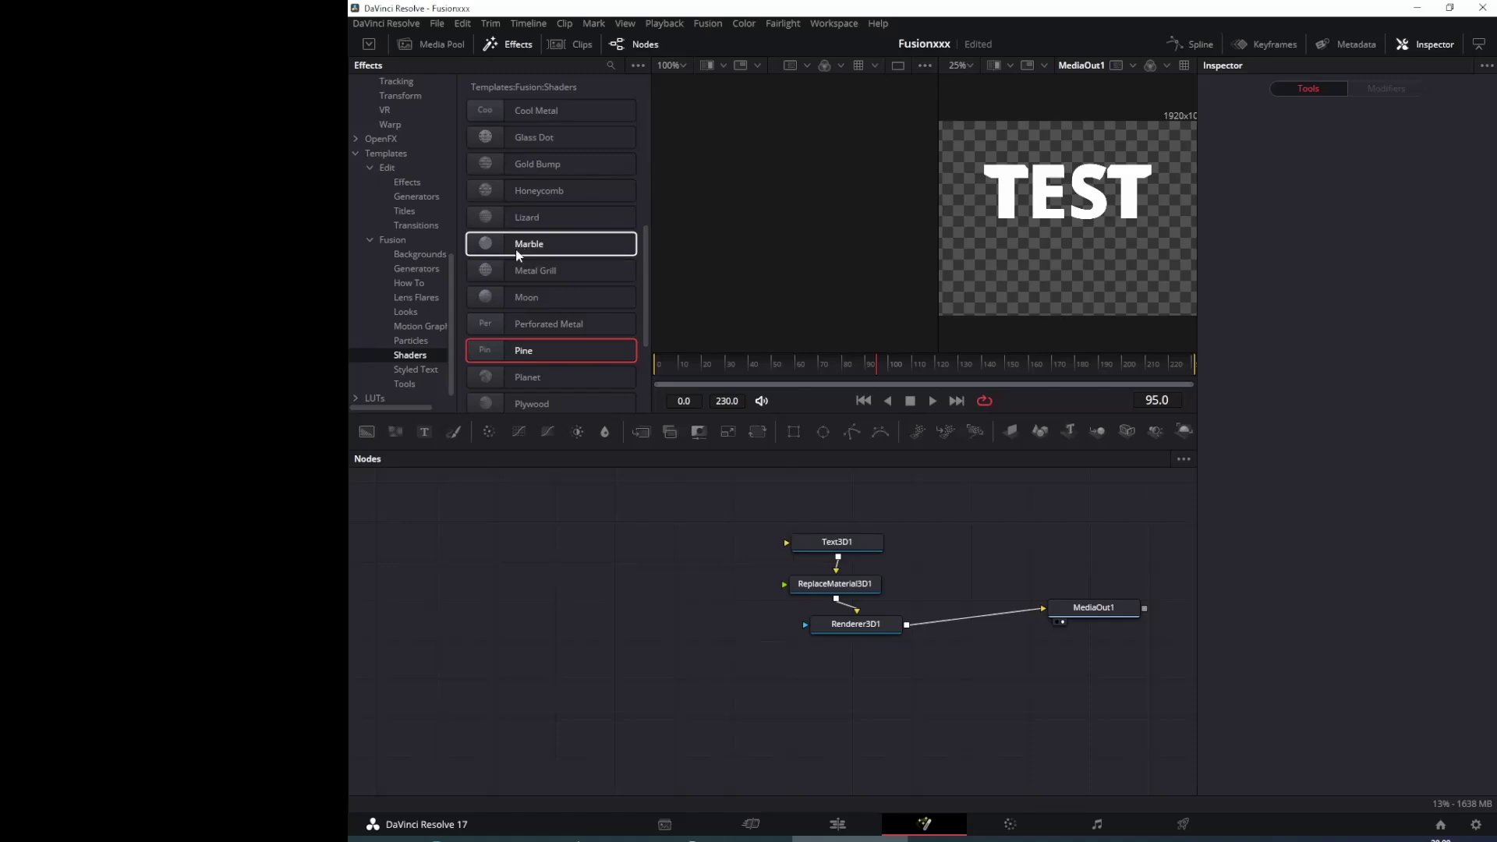
pyautogui.moveTo(519, 255); pyautogui.dragTo(783, 584)
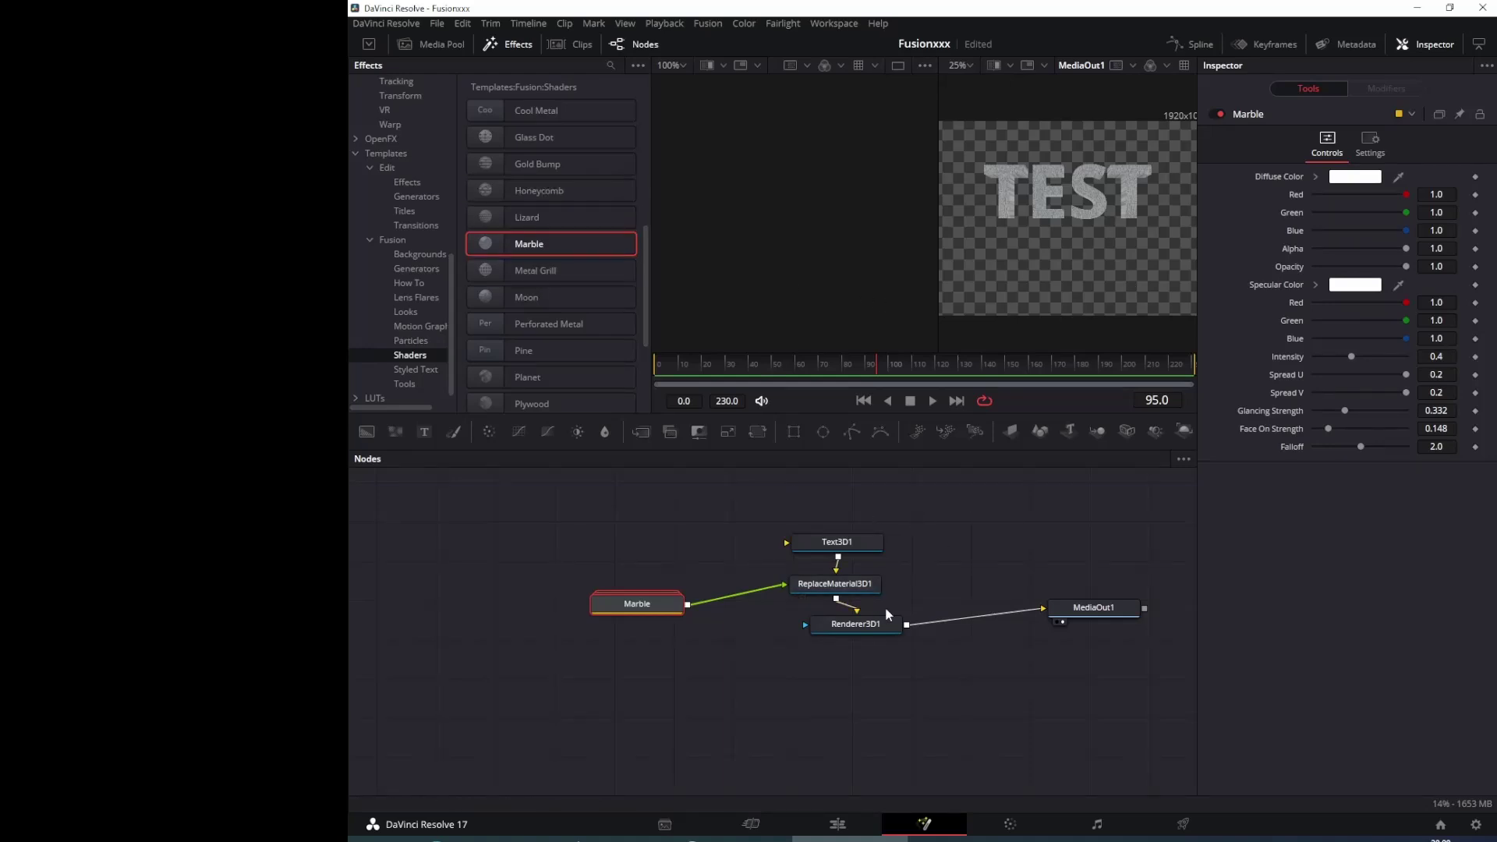
pyautogui.moveTo(862, 625); pyautogui.dragTo(897, 655)
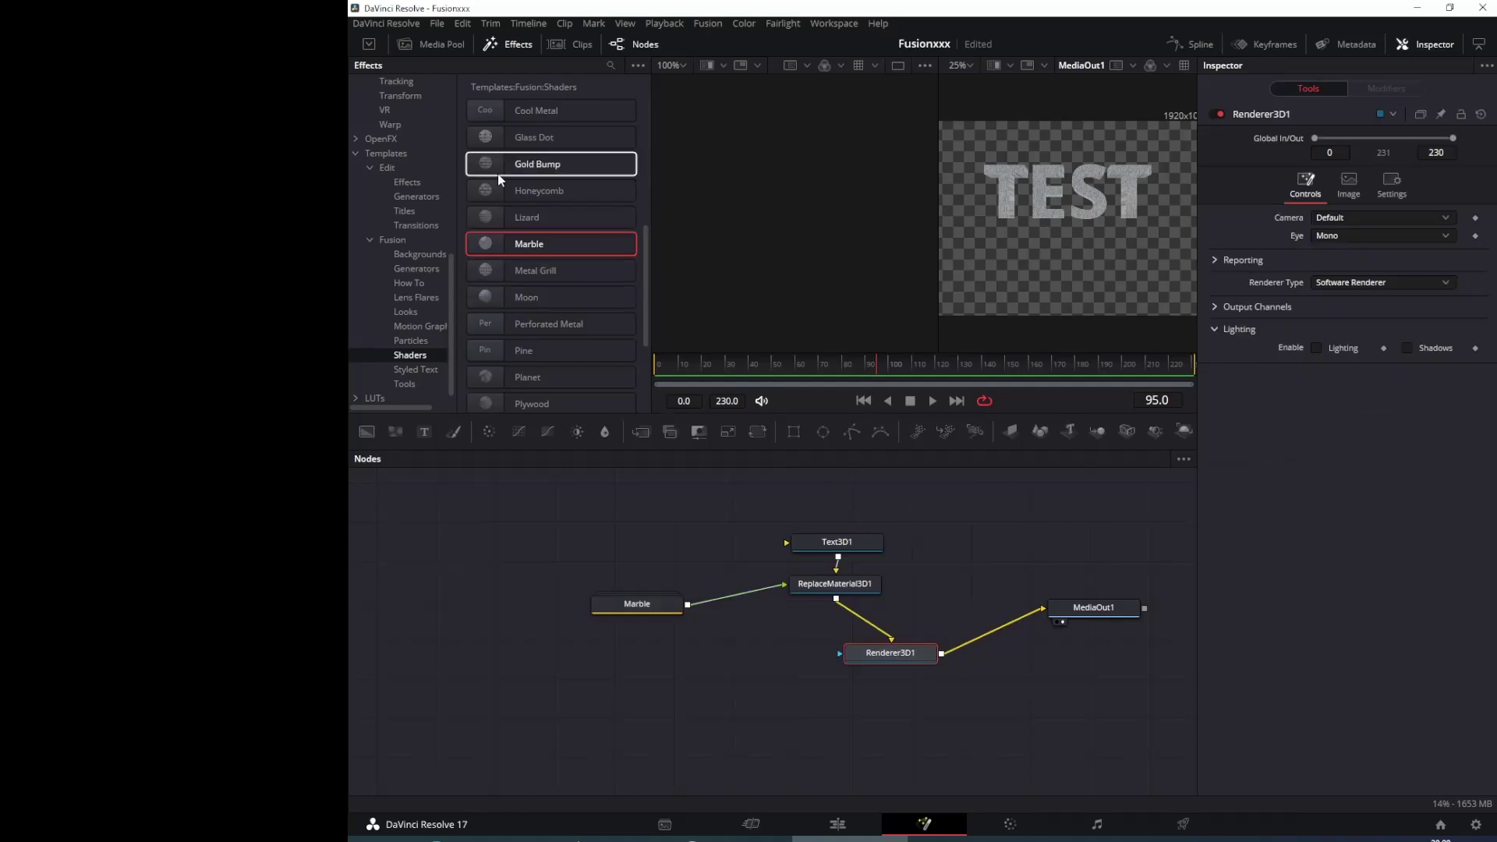
# Add a Shape3D1 node through the tool search and place it above the renderer.
pyautogui.hotkey('shift', 'space')
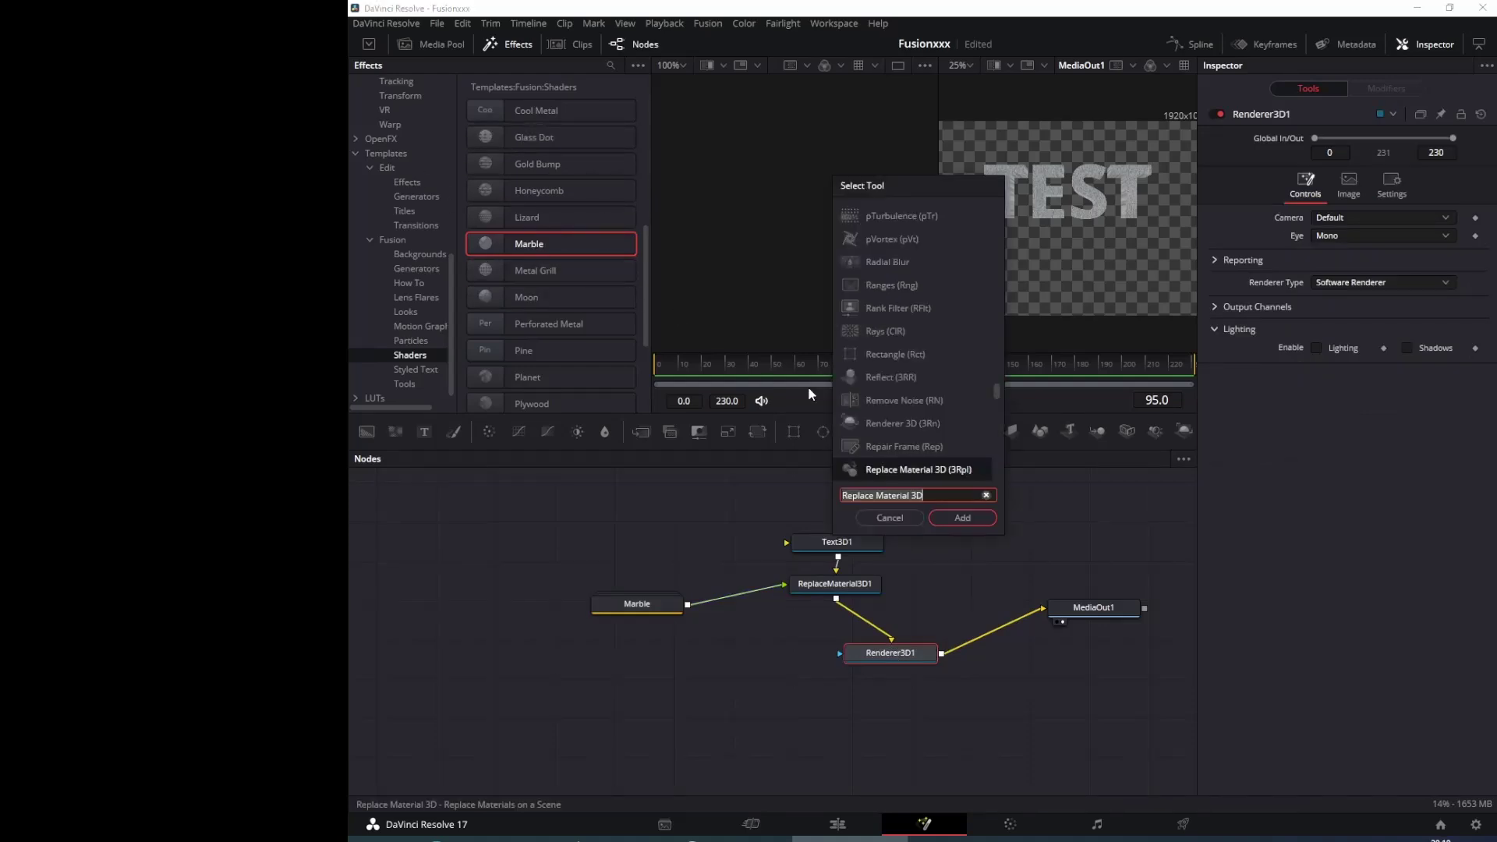
pyautogui.write('sh')
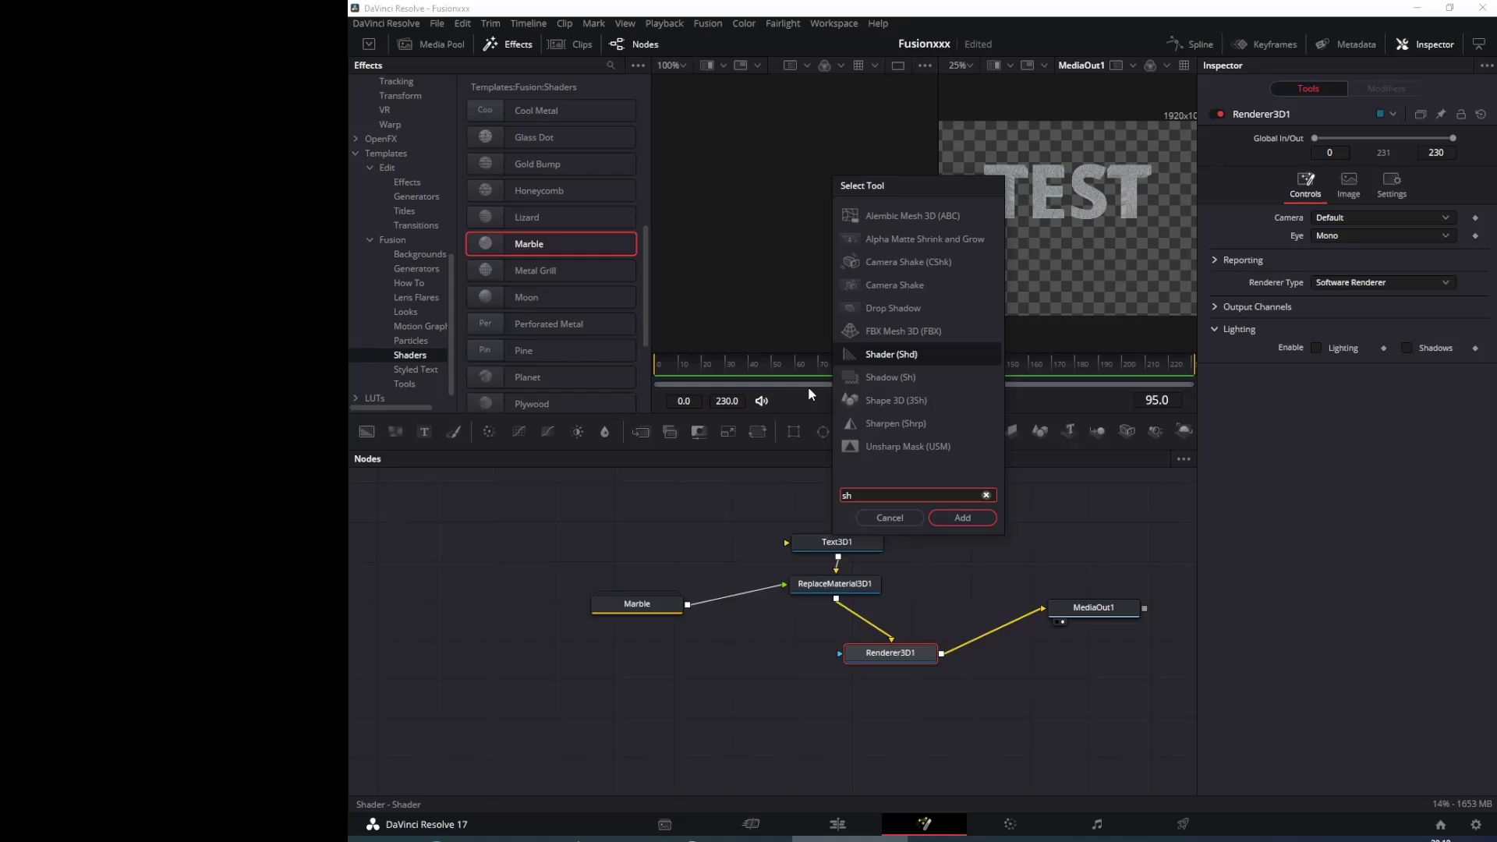
pyautogui.click(867, 401)
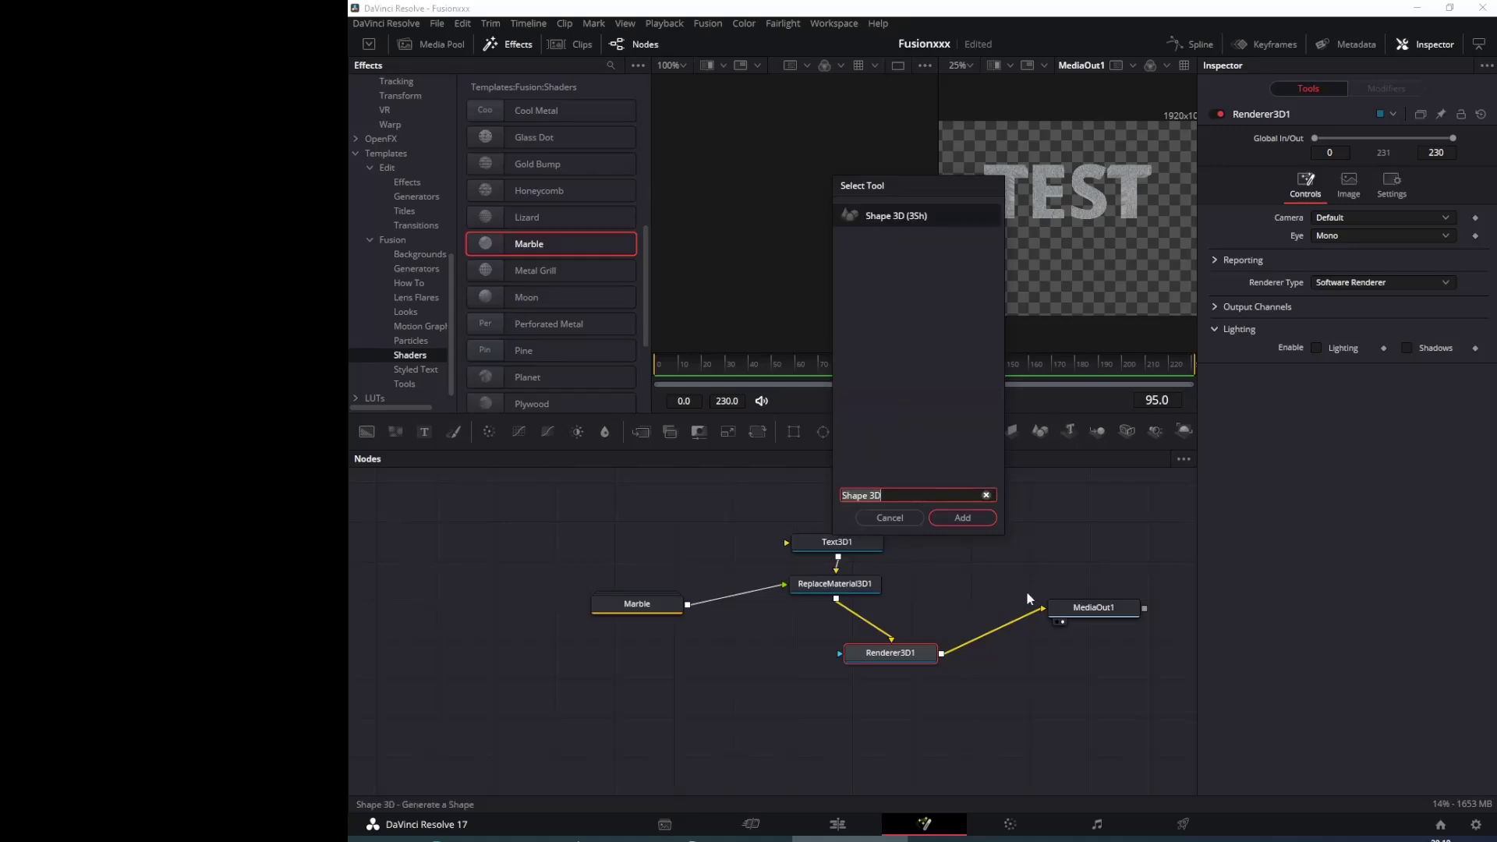
pyautogui.click(963, 518)
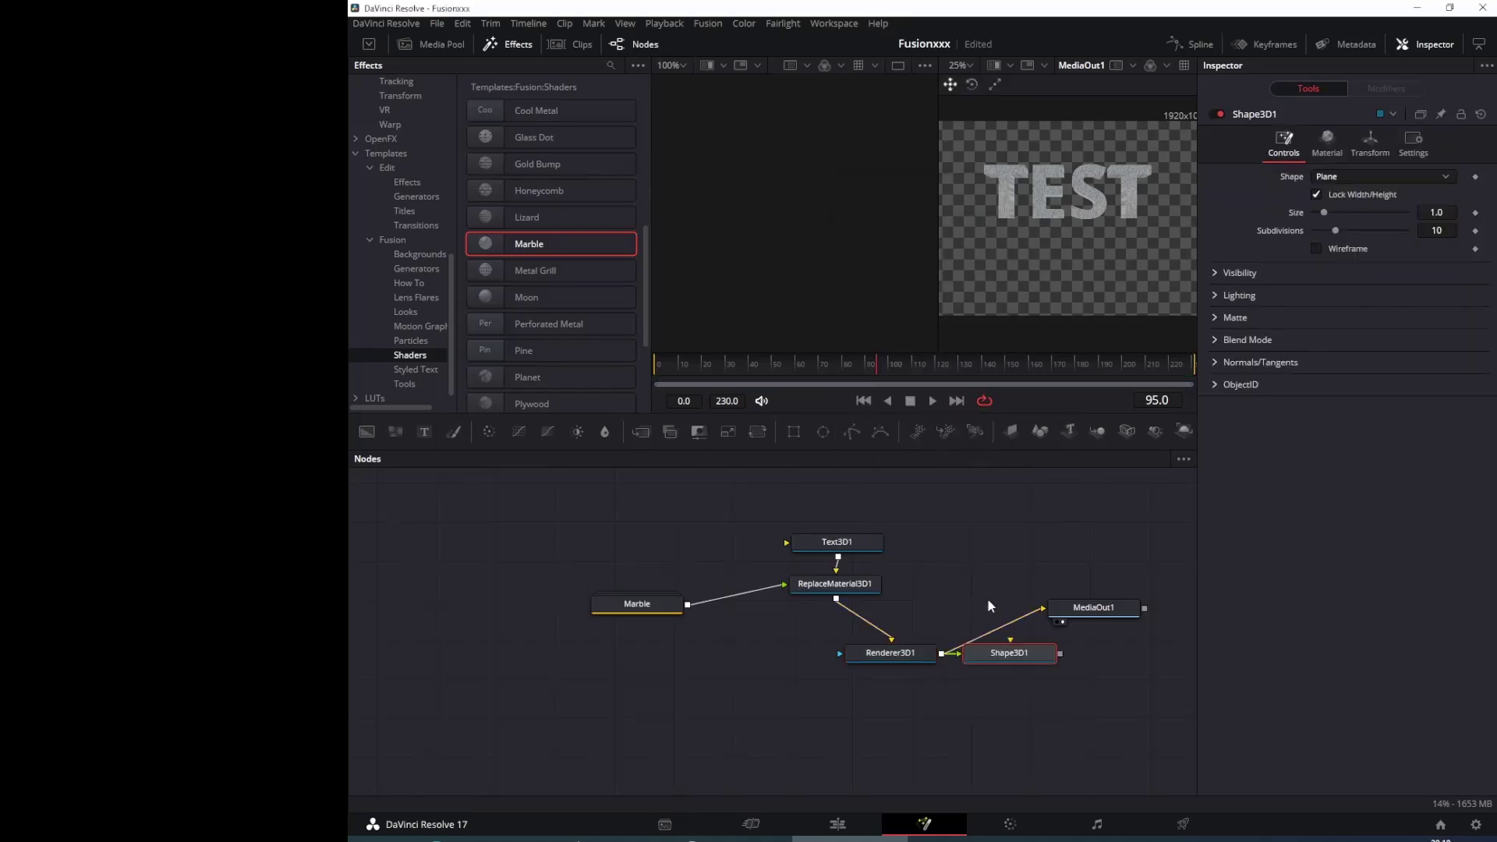
pyautogui.moveTo(1031, 653); pyautogui.dragTo(994, 557)
# Insert a Merge3D1 node before Renderer3D1 and connect Shape3D1 into it.
pyautogui.moveTo(939, 667); pyautogui.dragTo(928, 624)
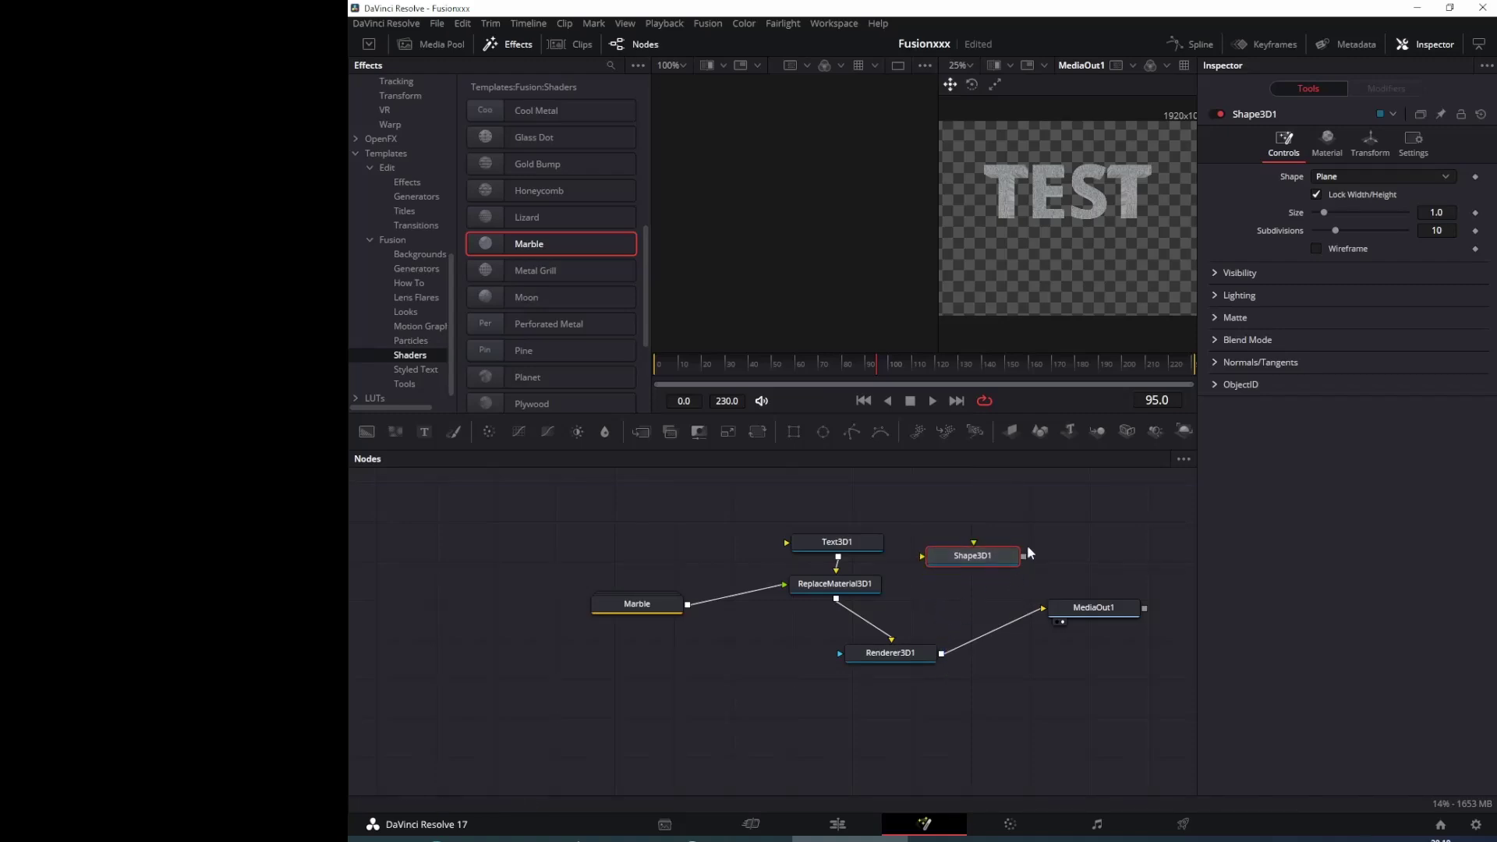
pyautogui.moveTo(1023, 556); pyautogui.dragTo(953, 517)
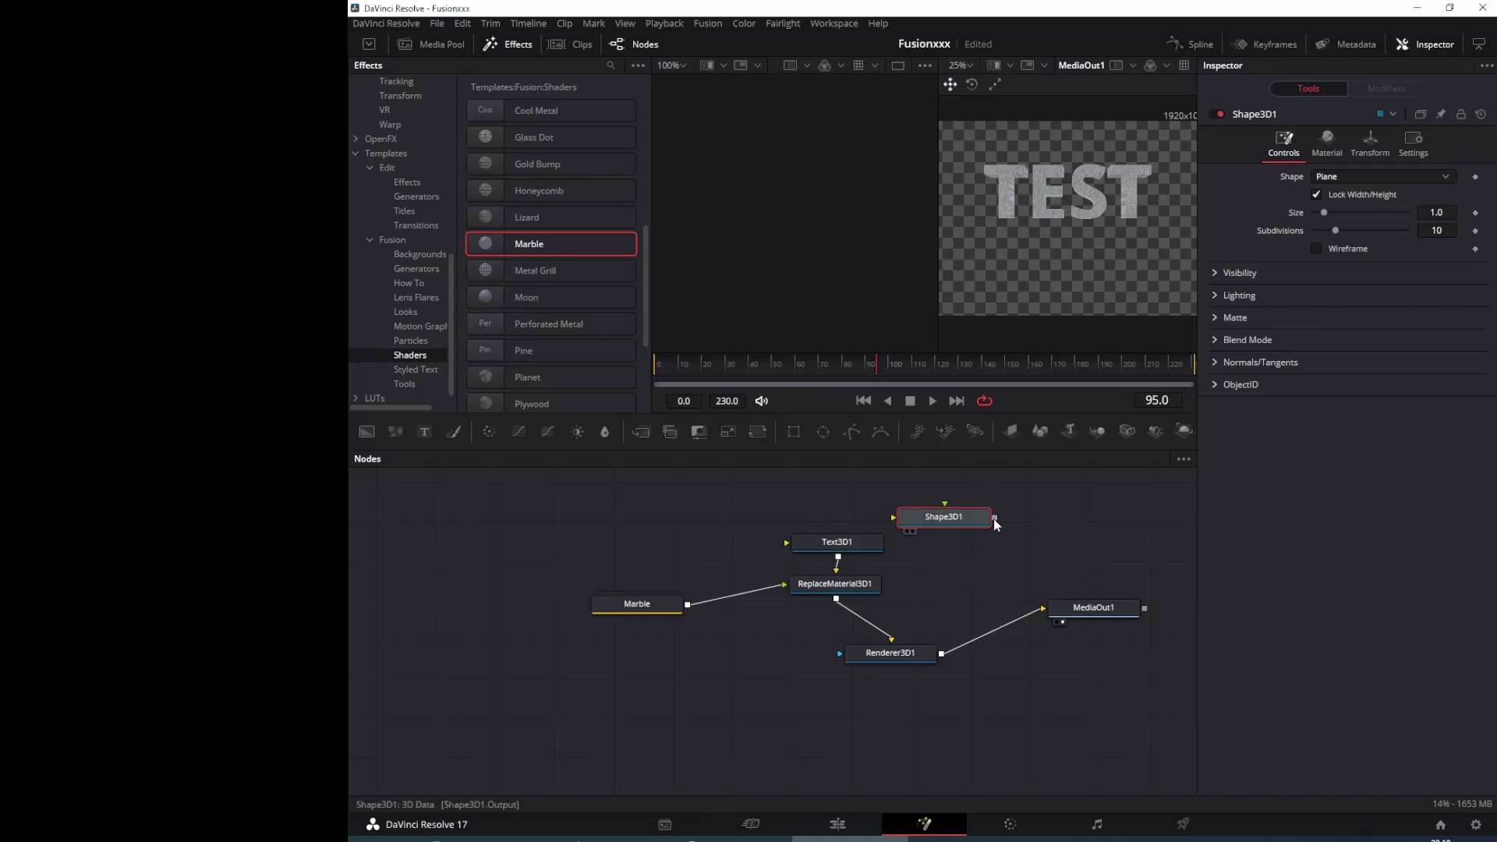
pyautogui.moveTo(994, 517); pyautogui.dragTo(920, 678)
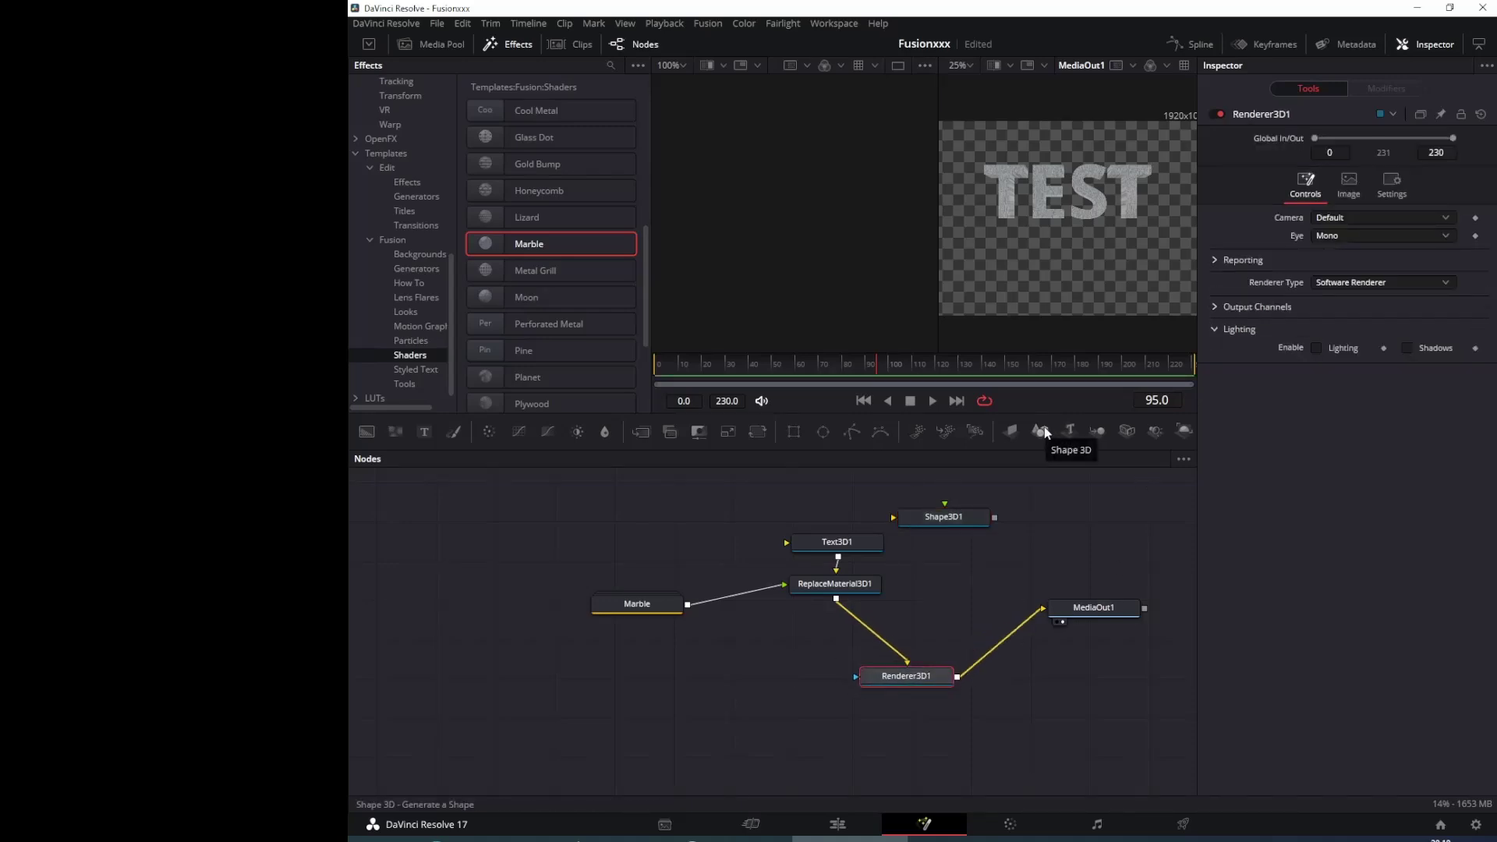
pyautogui.moveTo(1095, 433); pyautogui.dragTo(878, 638)
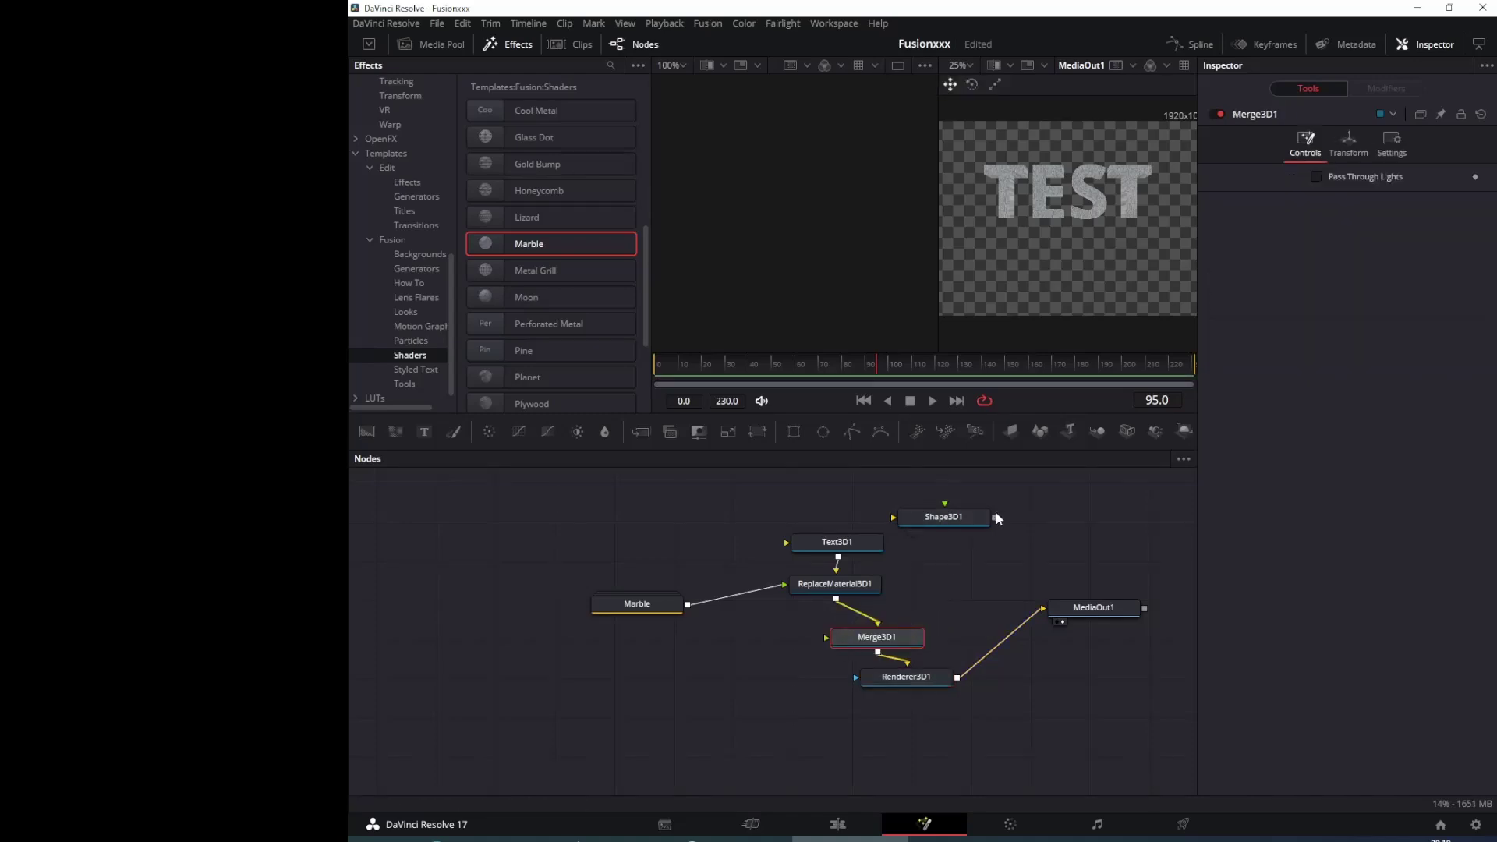
pyautogui.moveTo(995, 517); pyautogui.dragTo(882, 714)
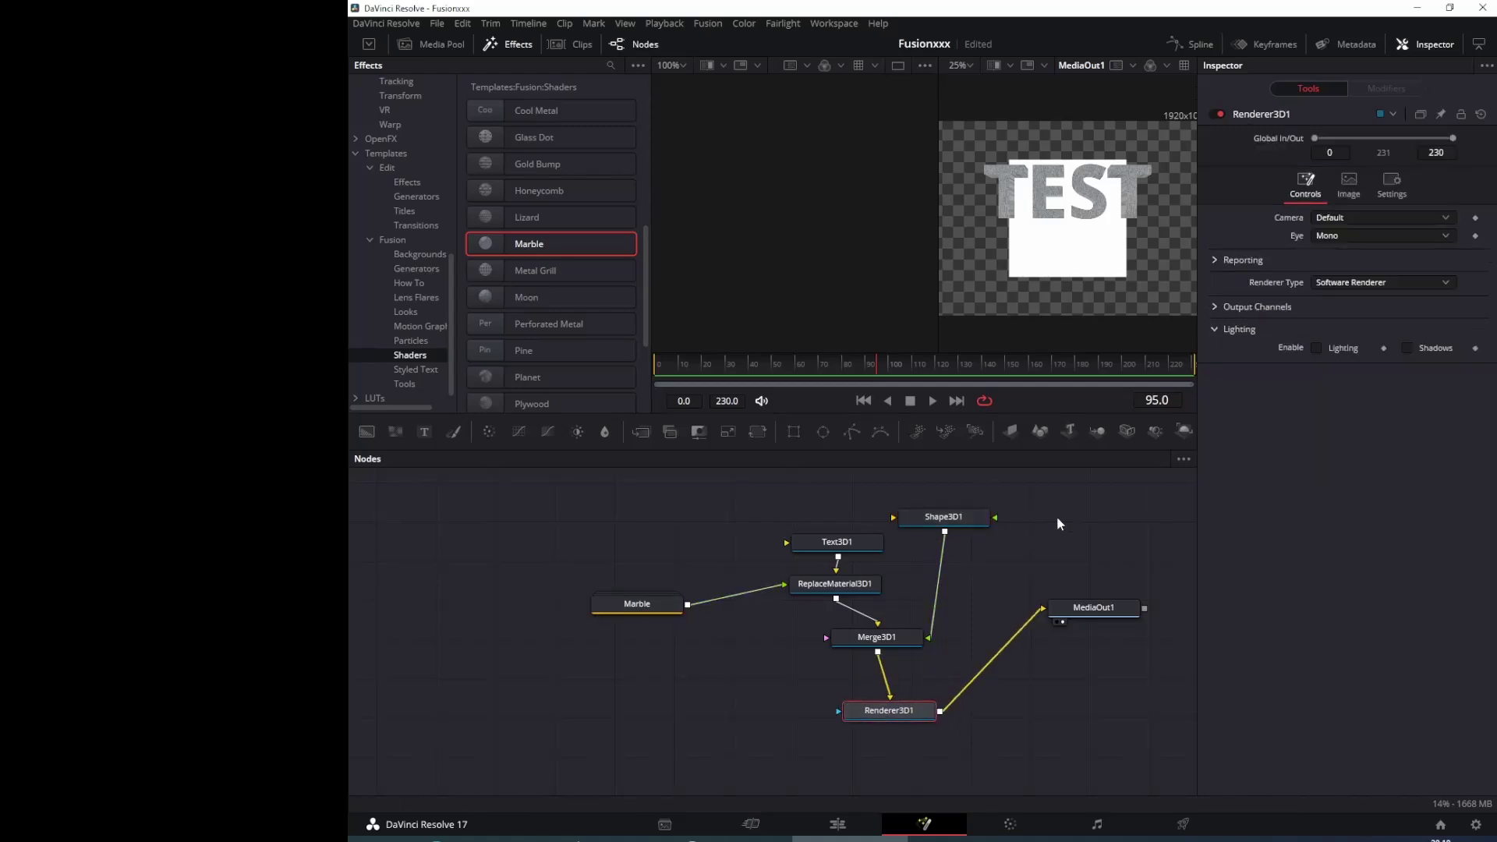
# Add a second Replace Material 3D node and position it between Shape3D1 and Merge3D1.
pyautogui.hotkey('shift', 'space')
pyautogui.write('m')
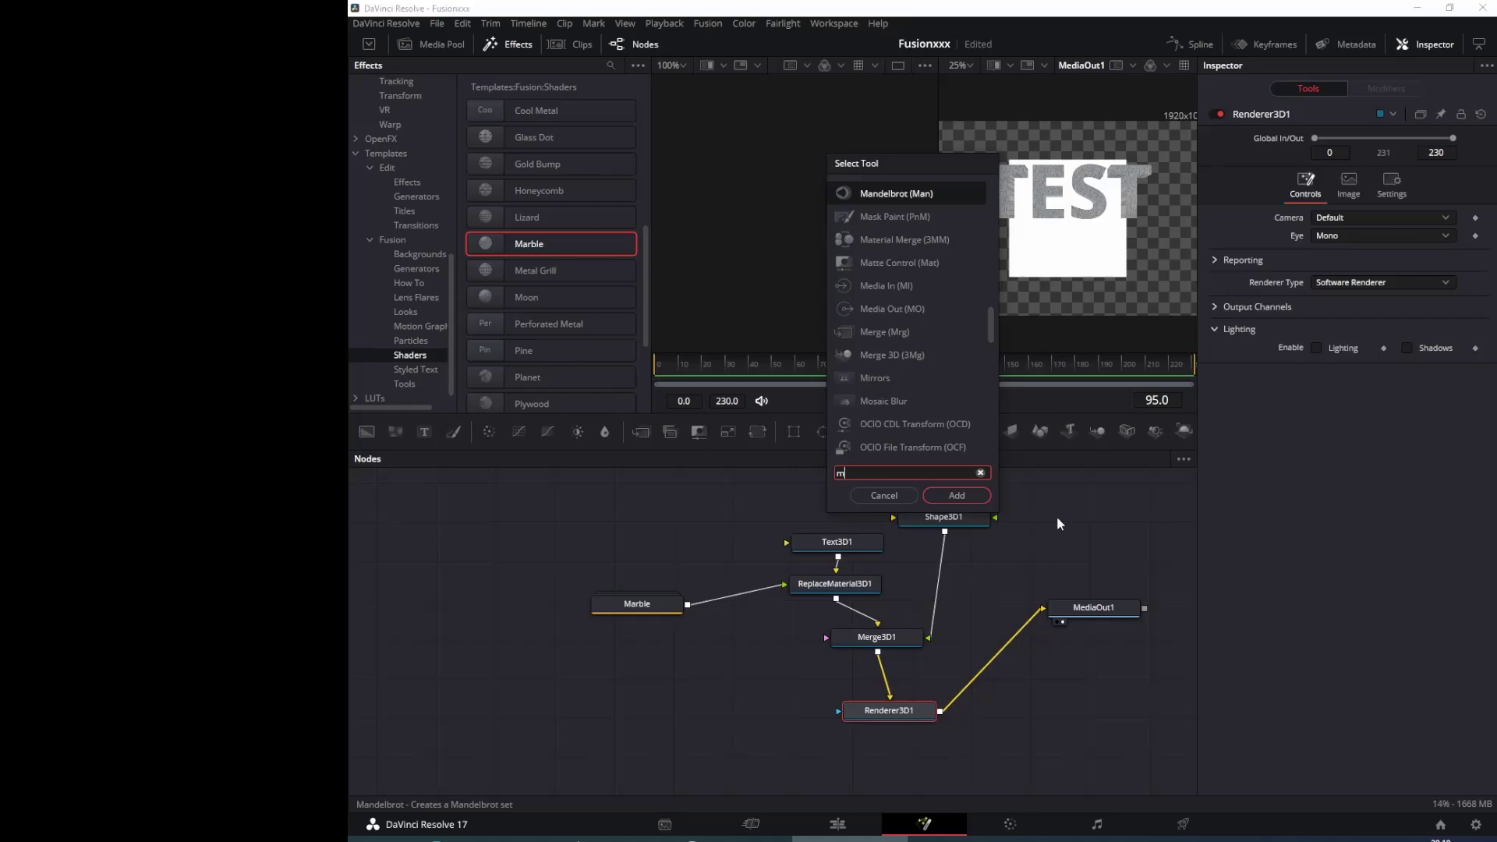
pyautogui.write('at')
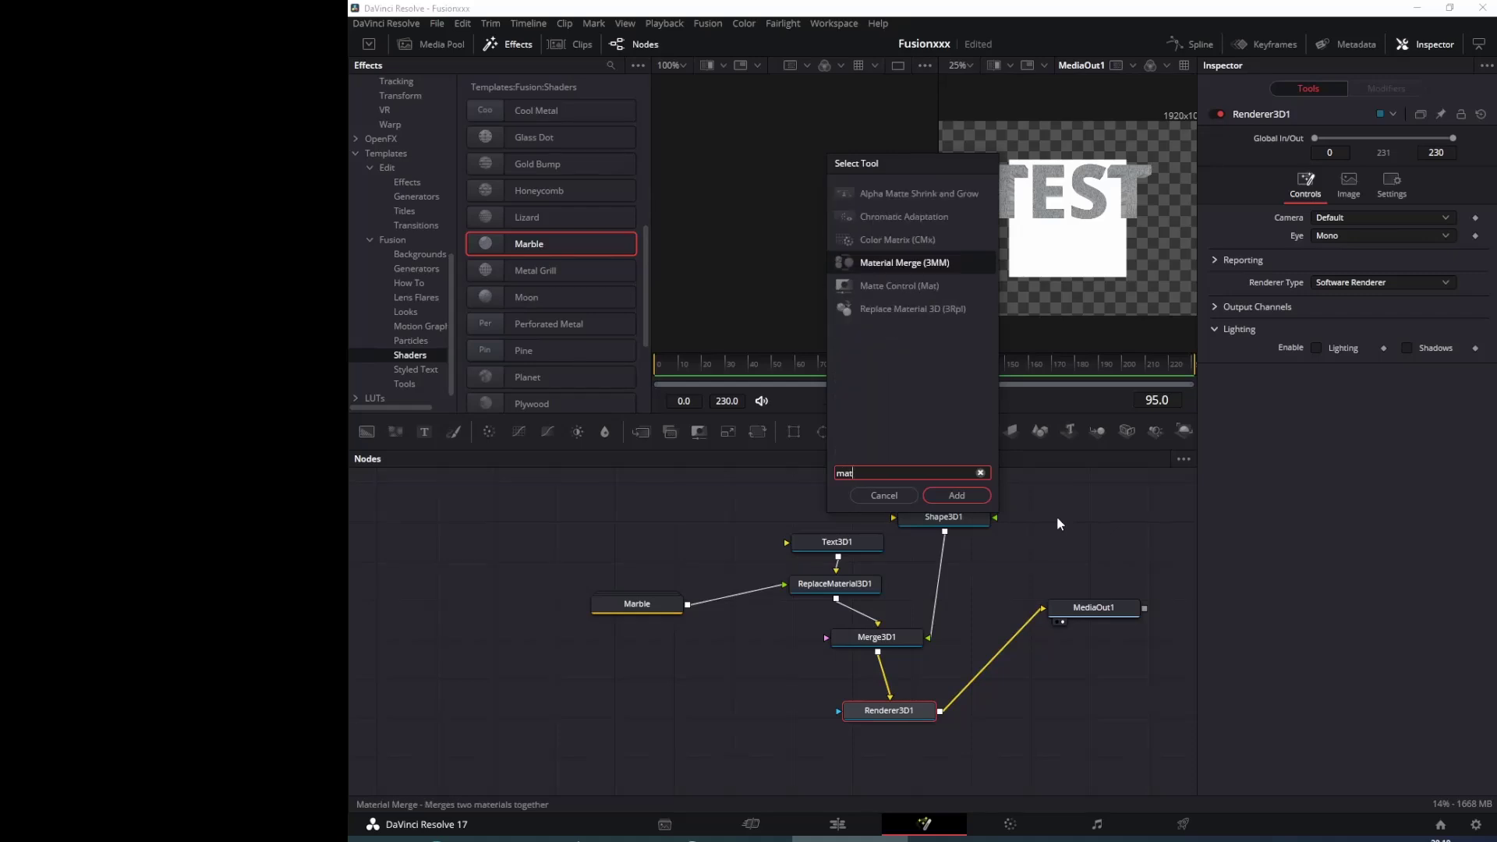
pyautogui.click(902, 312)
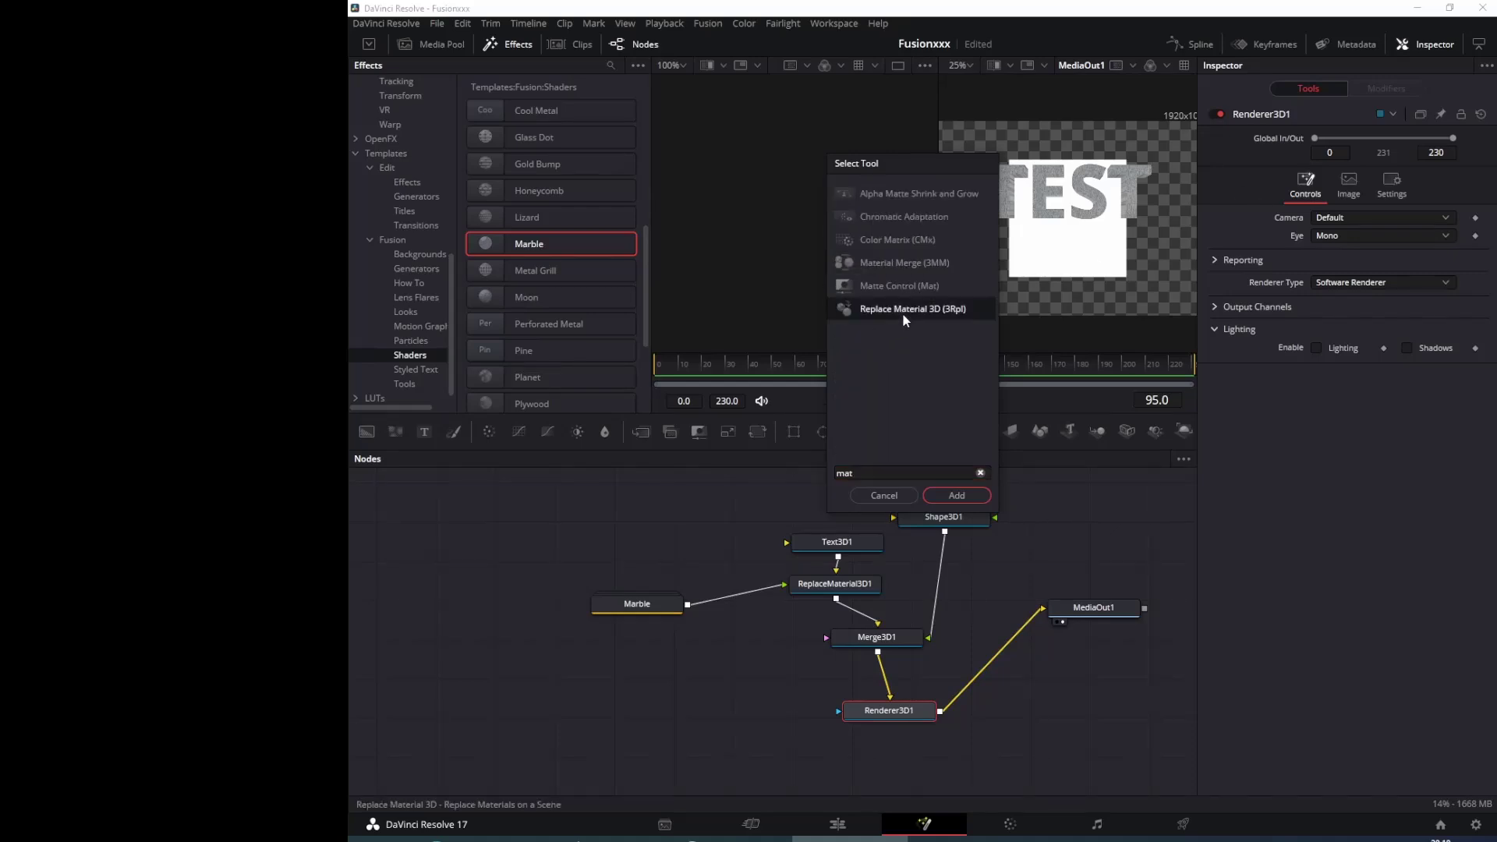
pyautogui.click(964, 501)
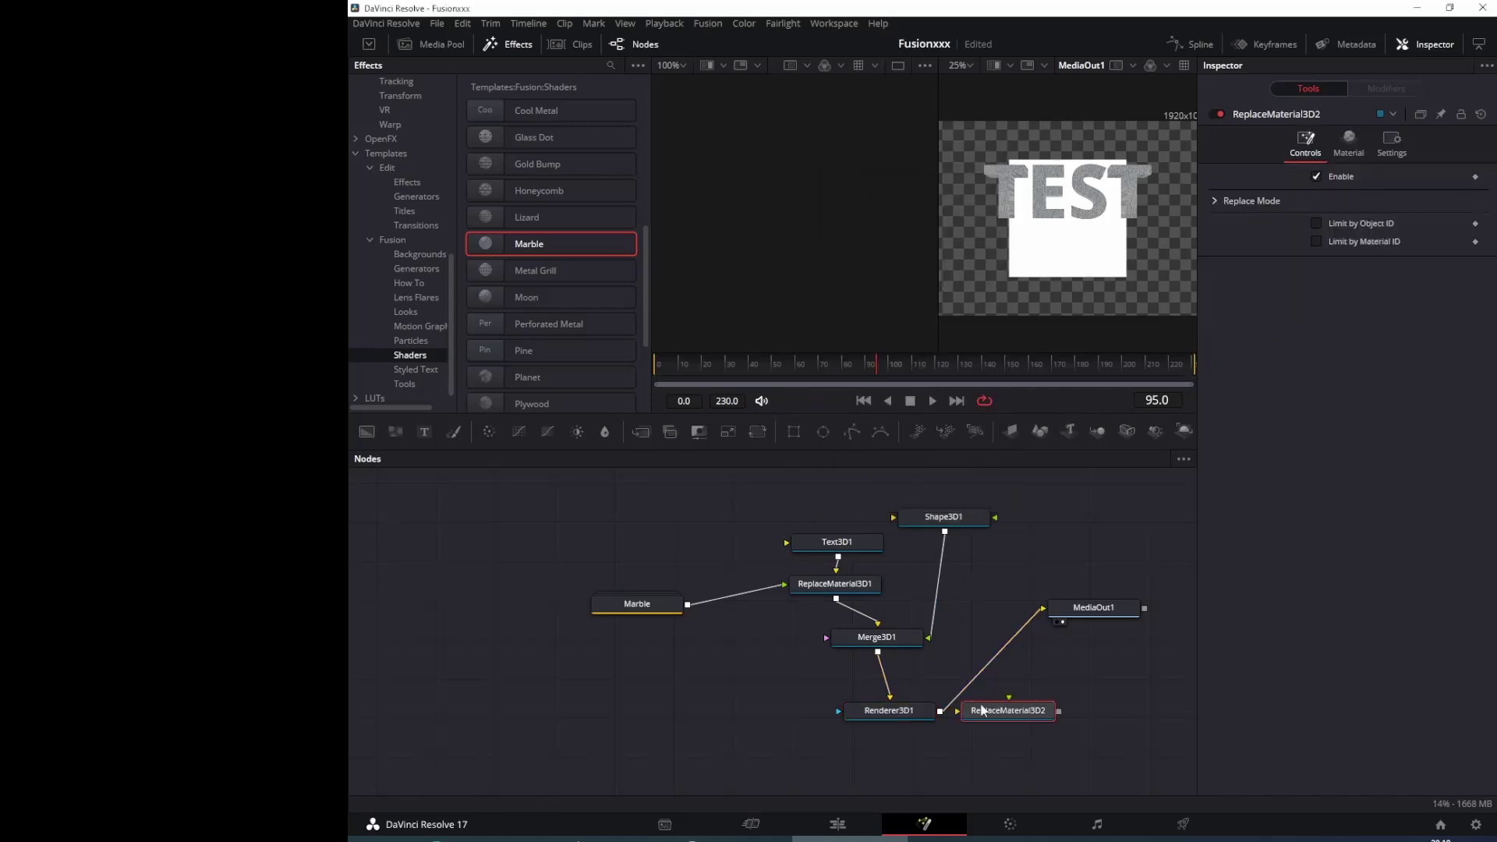
pyautogui.moveTo(974, 716); pyautogui.dragTo(935, 569)
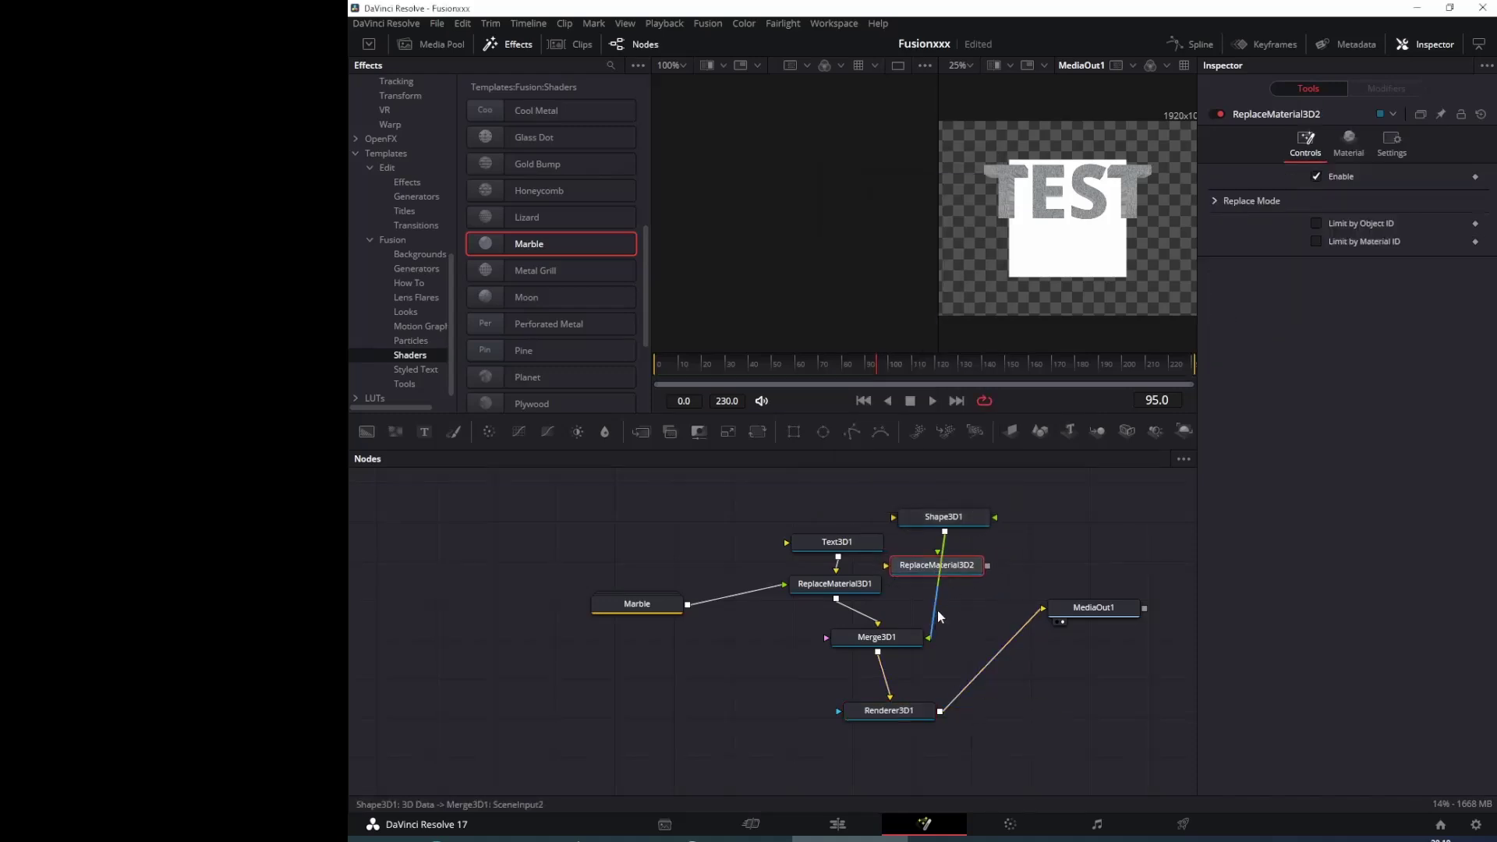
pyautogui.click(930, 611)
# Wire Shape3D1 into ReplaceMaterial3D2, and ReplaceMaterial3D2 into Merge3D1.
pyautogui.click(942, 518)
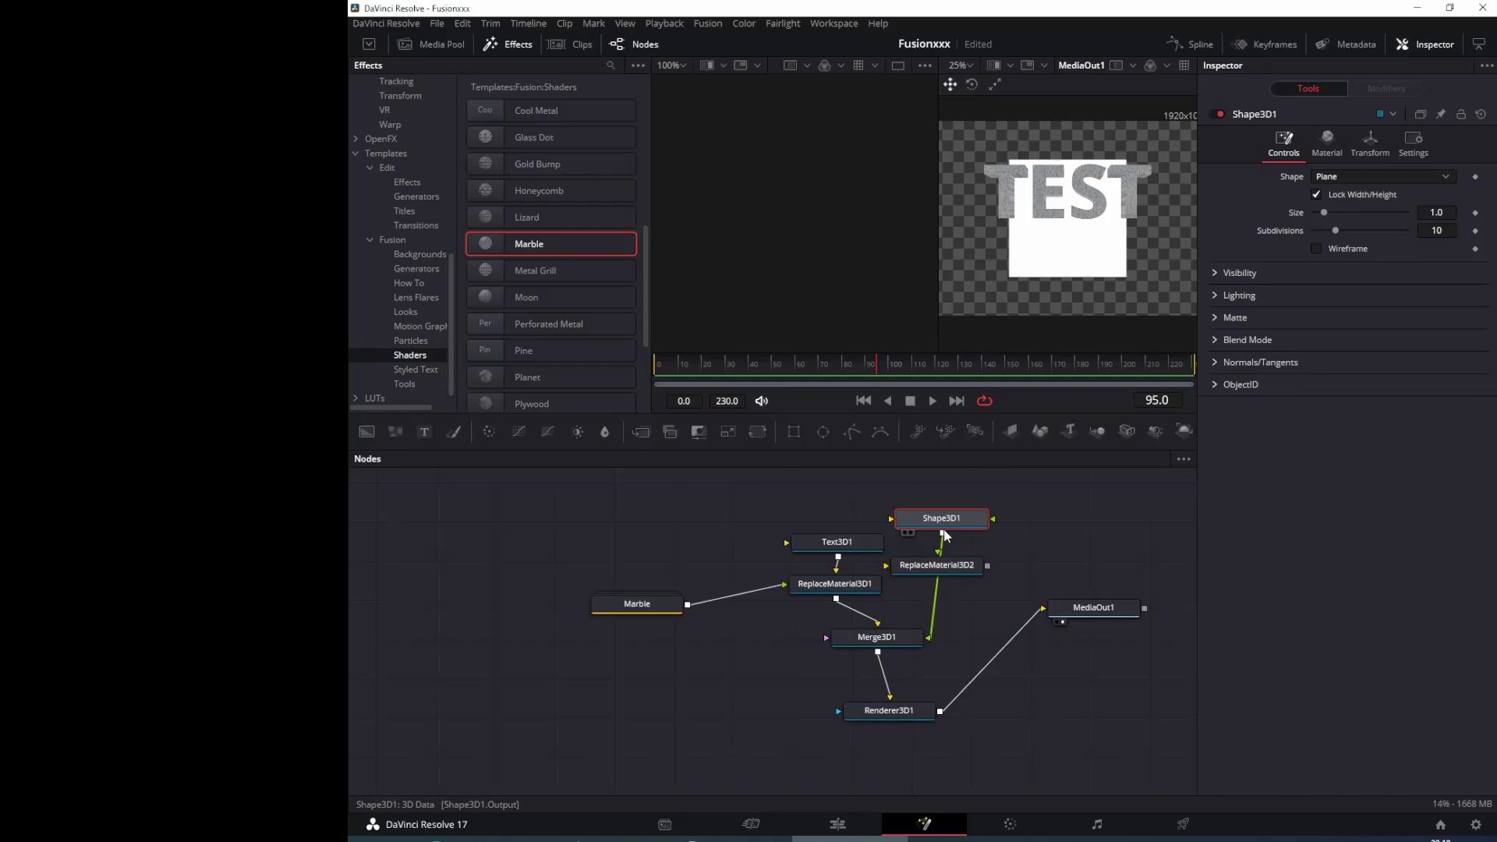
pyautogui.moveTo(953, 562); pyautogui.dragTo(950, 563)
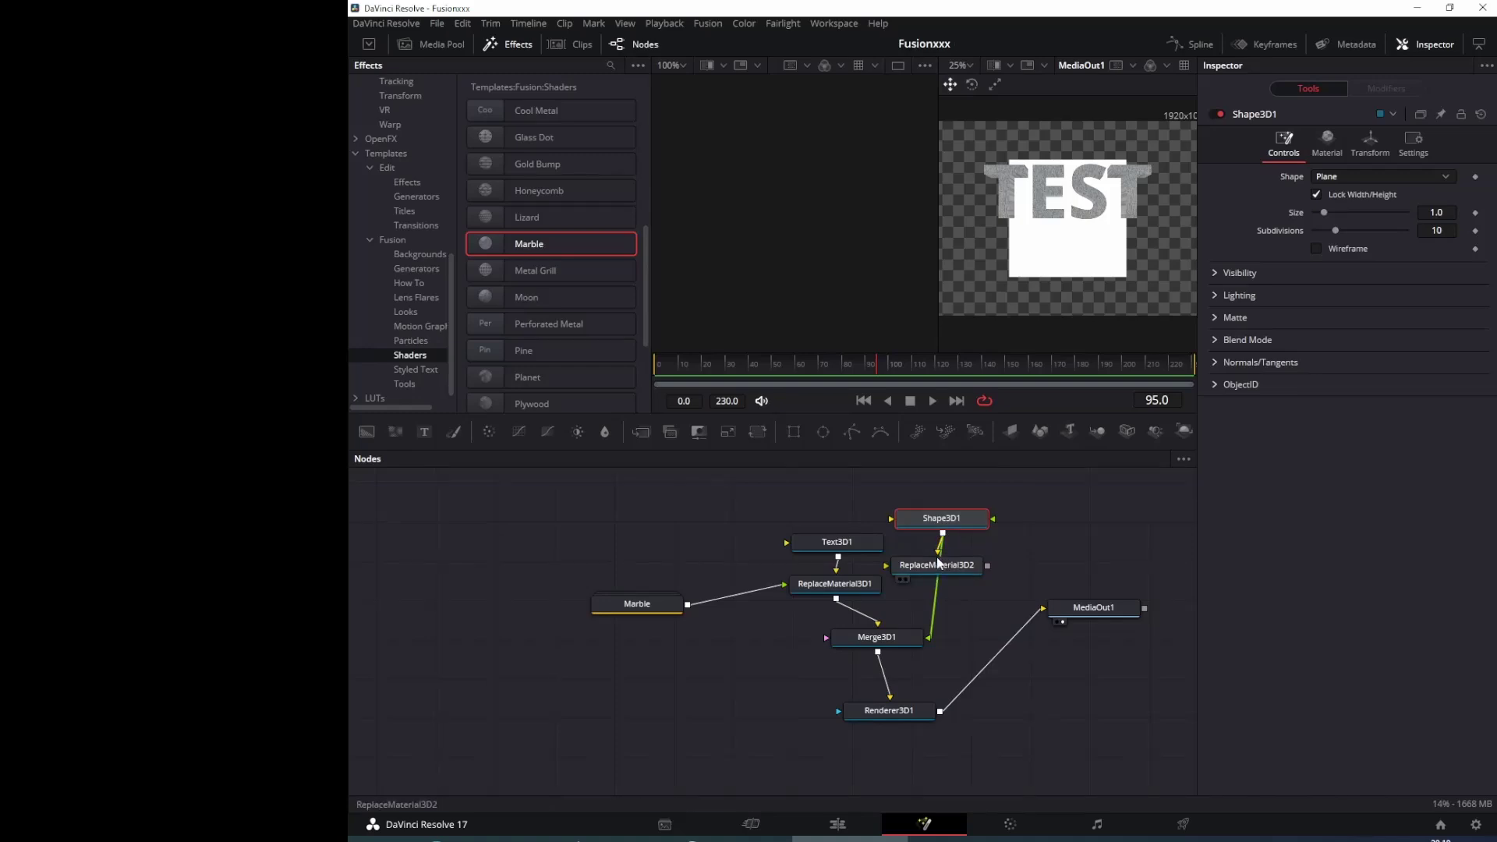
pyautogui.moveTo(930, 641); pyautogui.dragTo(933, 624)
pyautogui.moveTo(988, 566); pyautogui.dragTo(928, 638)
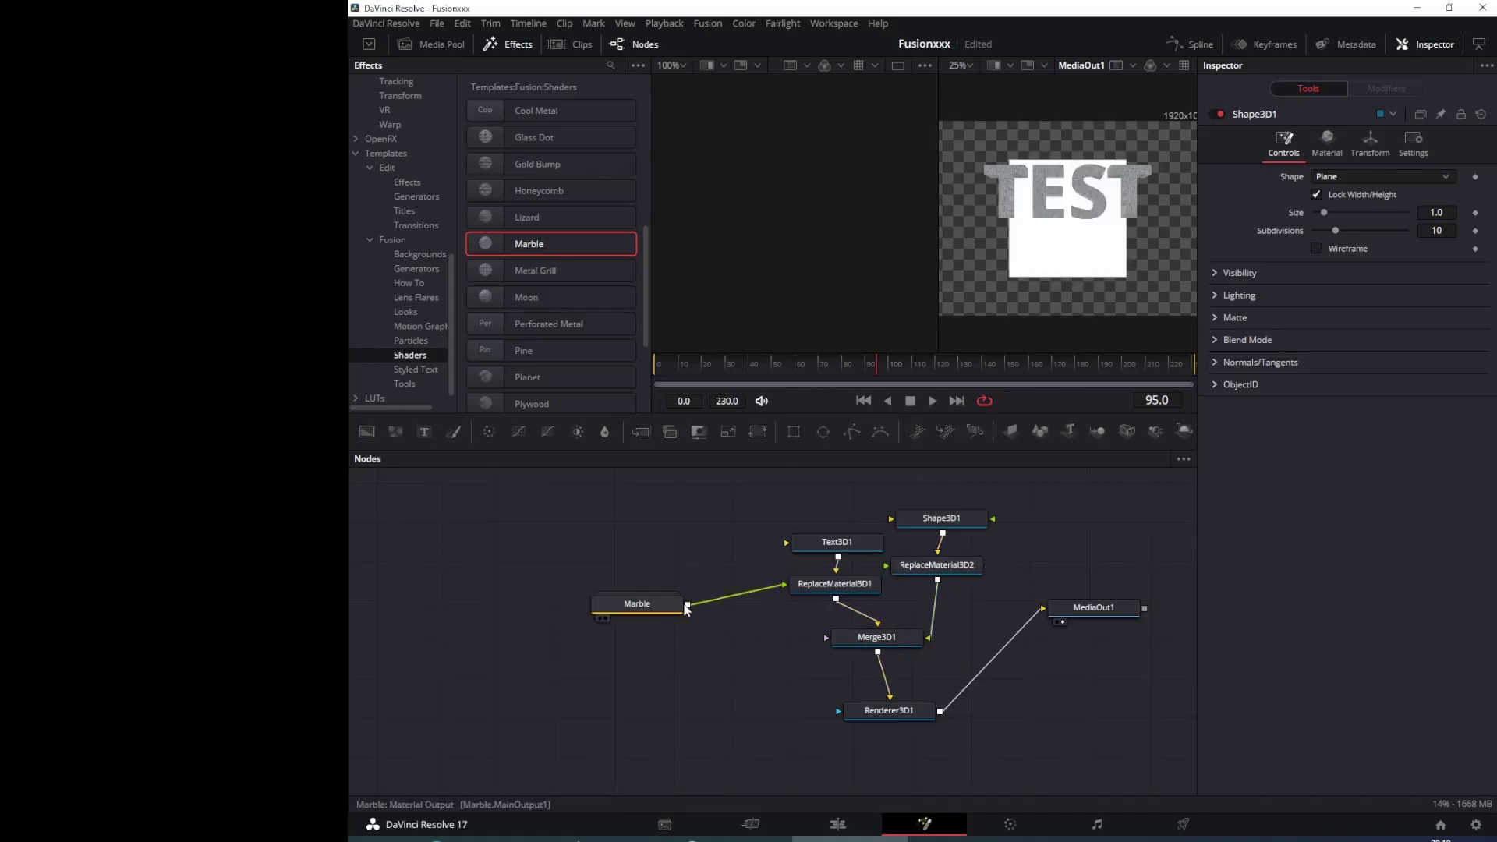
# Connect the Marble shader's output to ReplaceMaterial3D2's material input.
pyautogui.moveTo(687, 605); pyautogui.dragTo(1004, 572)
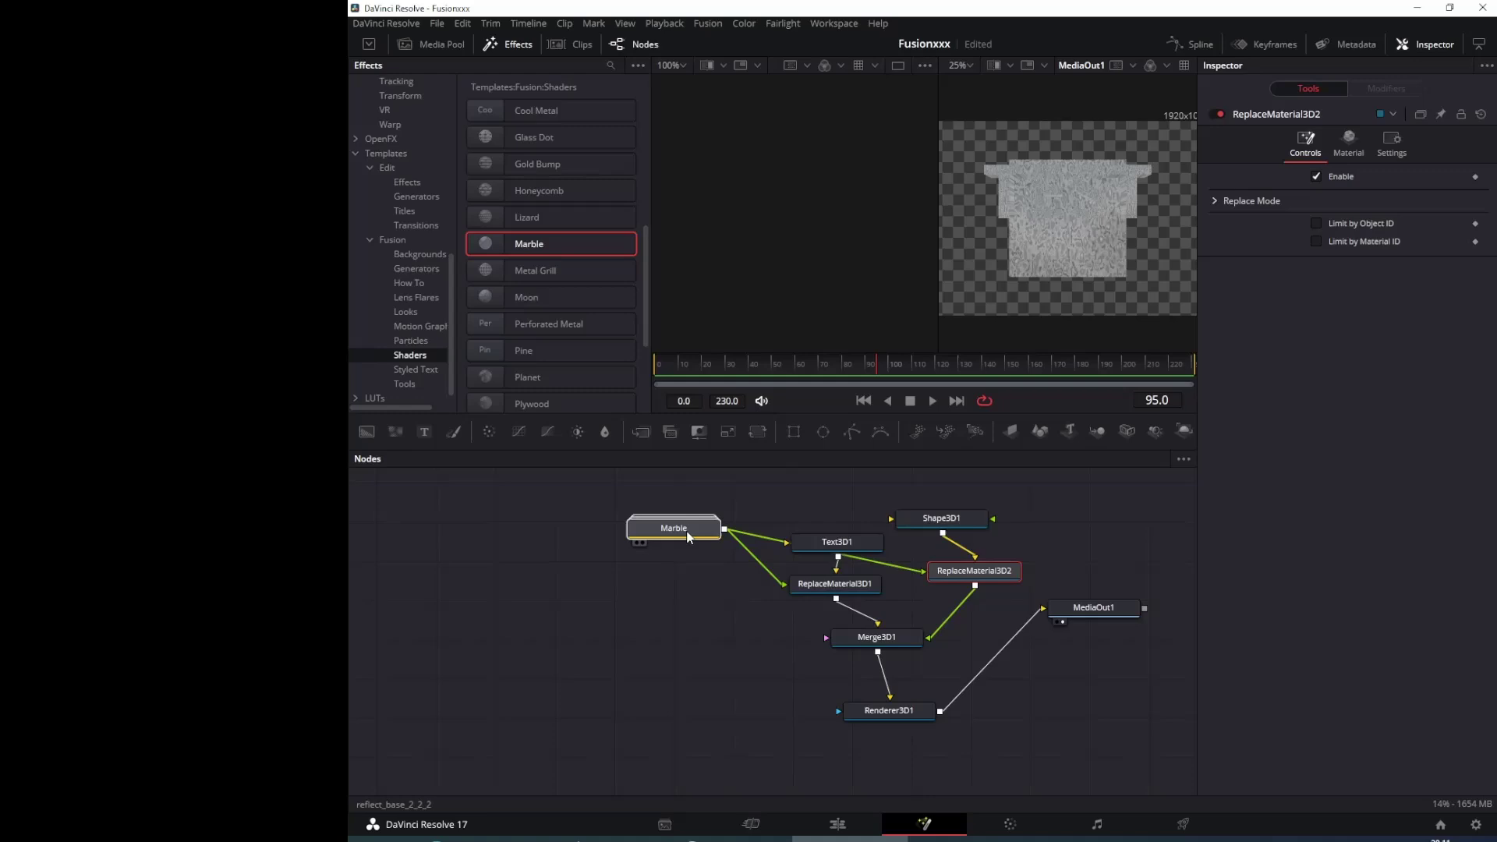
pyautogui.click(689, 536)
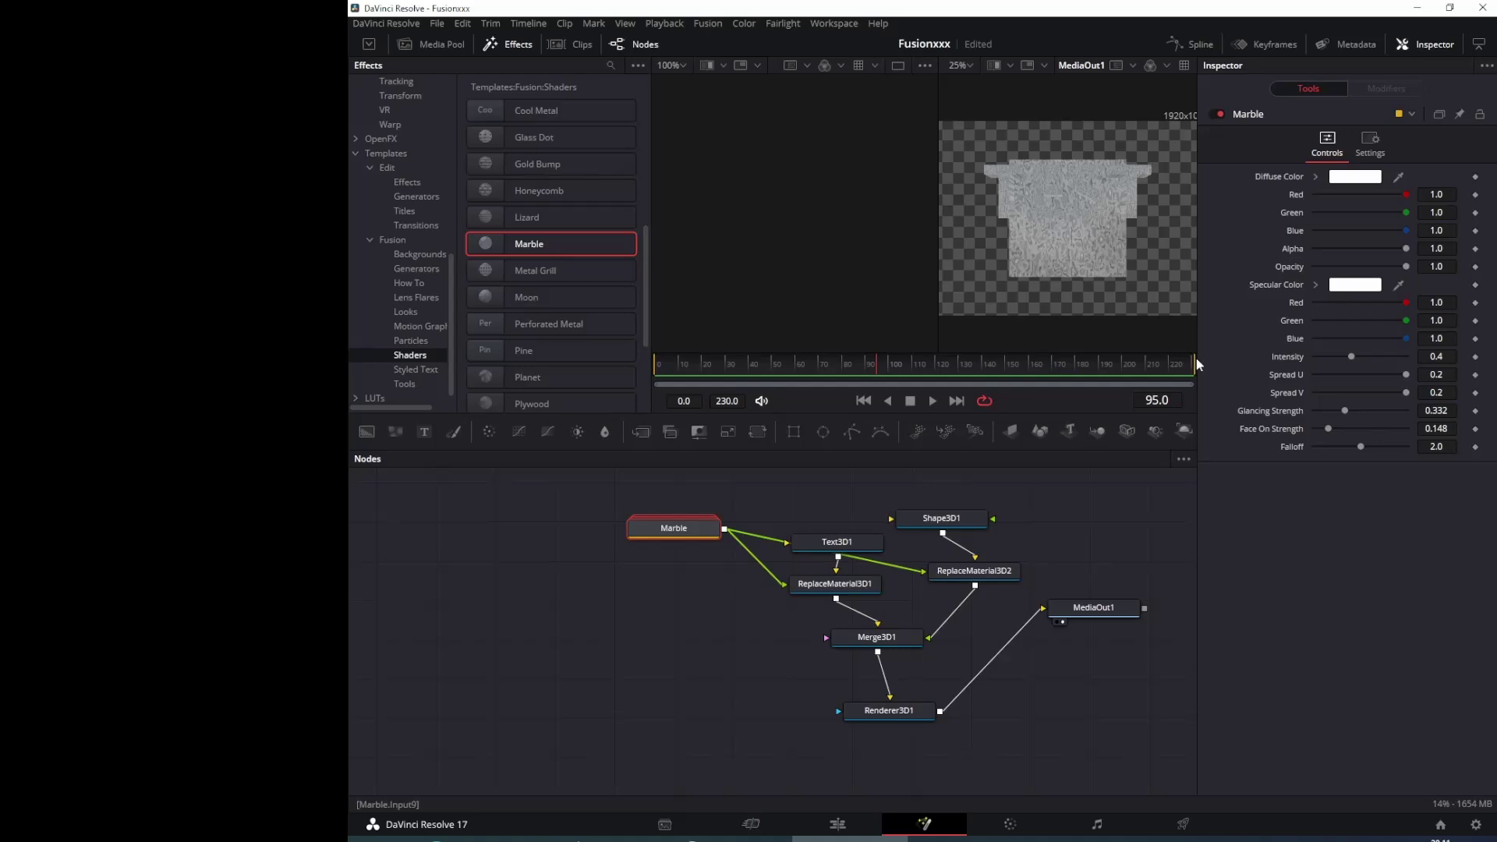
# Try Cylinder and Cube on Shape3D1, then set its shape to Sphere.
pyautogui.click(950, 520)
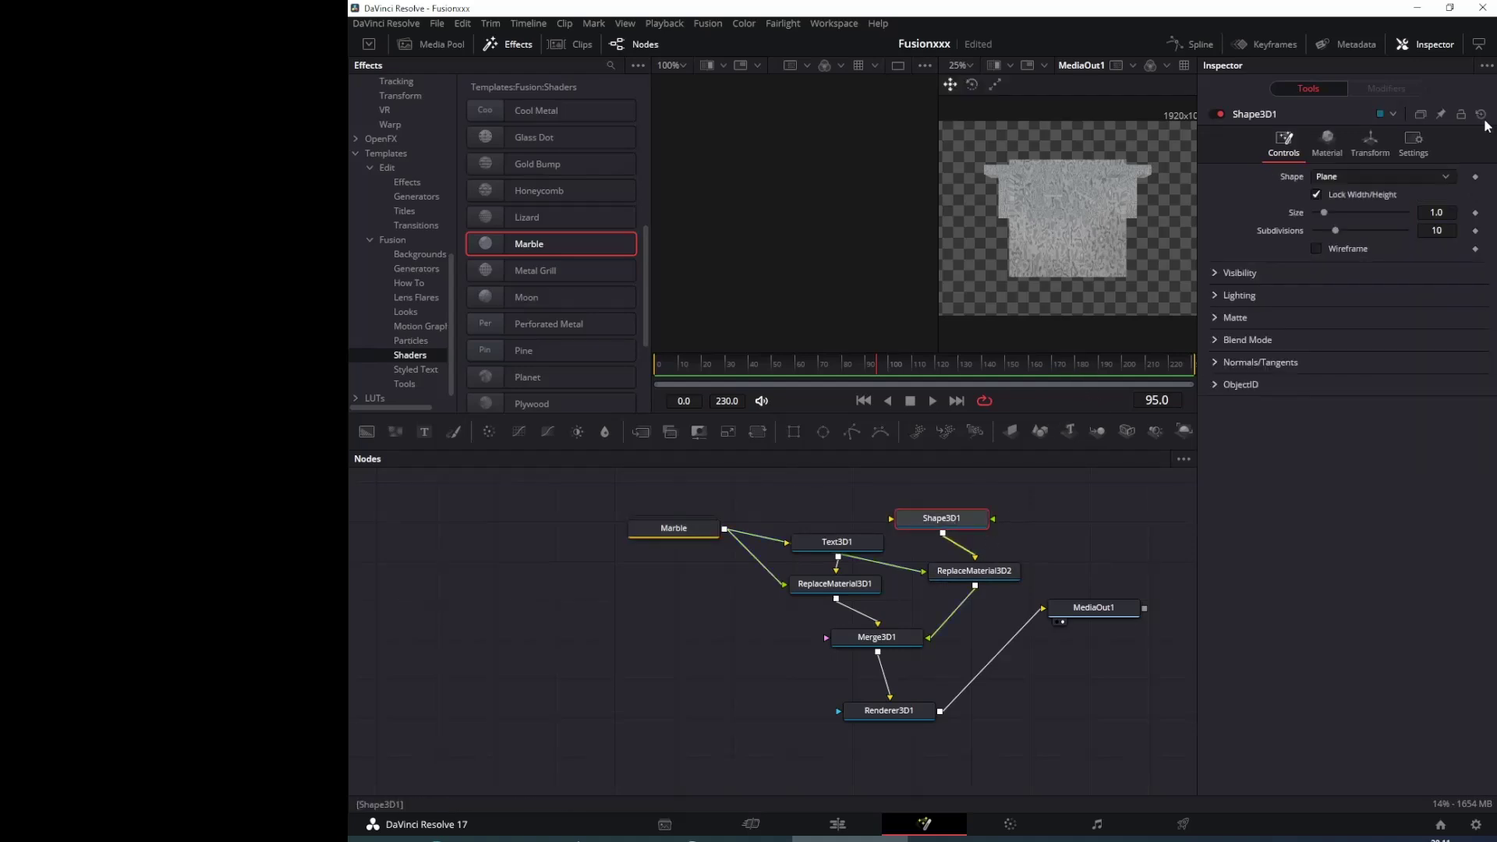
pyautogui.click(1327, 178)
pyautogui.click(1365, 241)
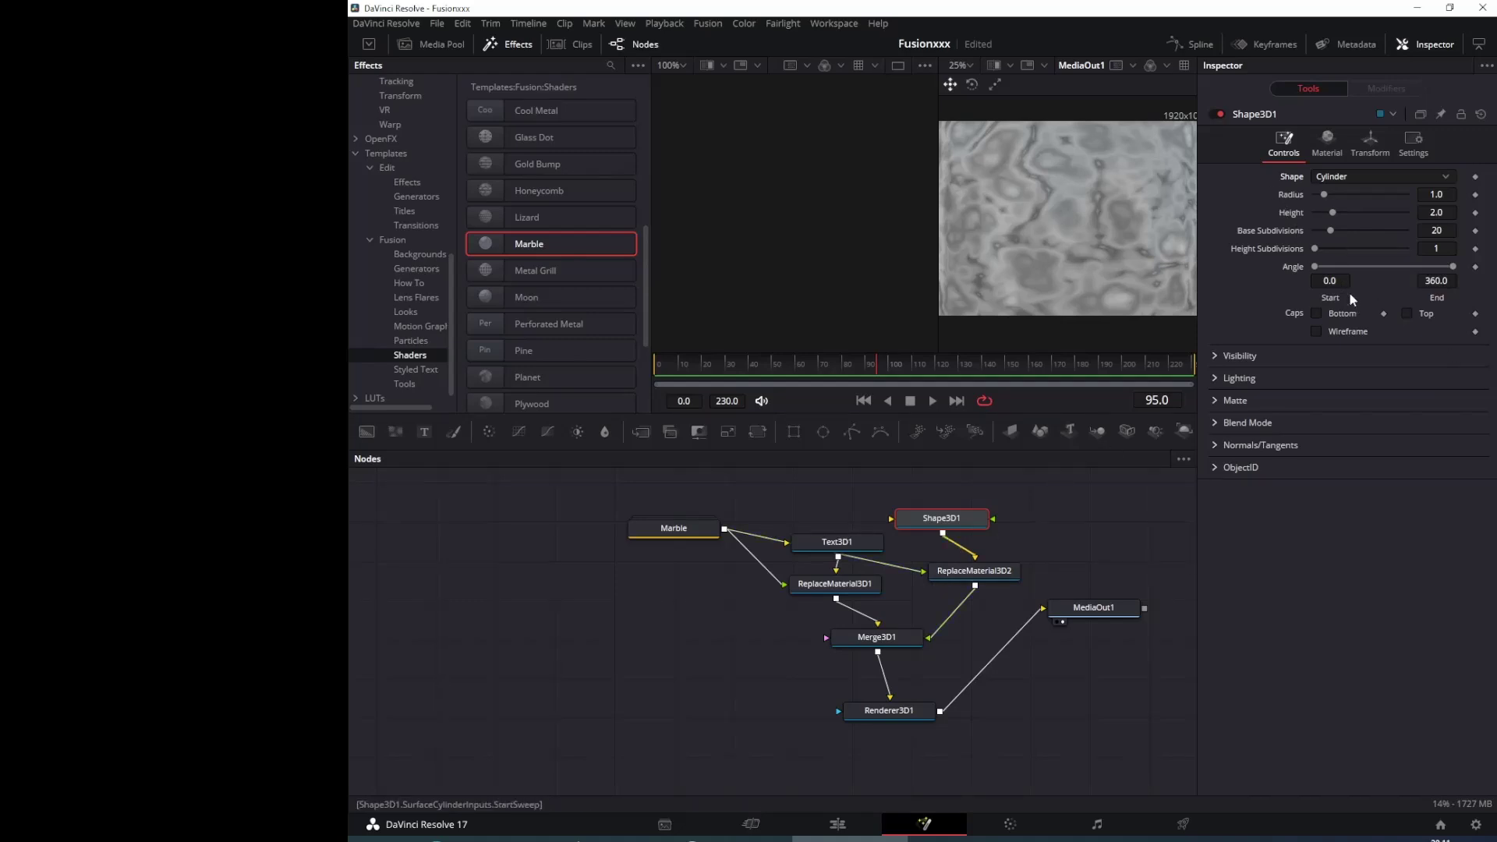
pyautogui.moveTo(1328, 196); pyautogui.dragTo(1346, 199)
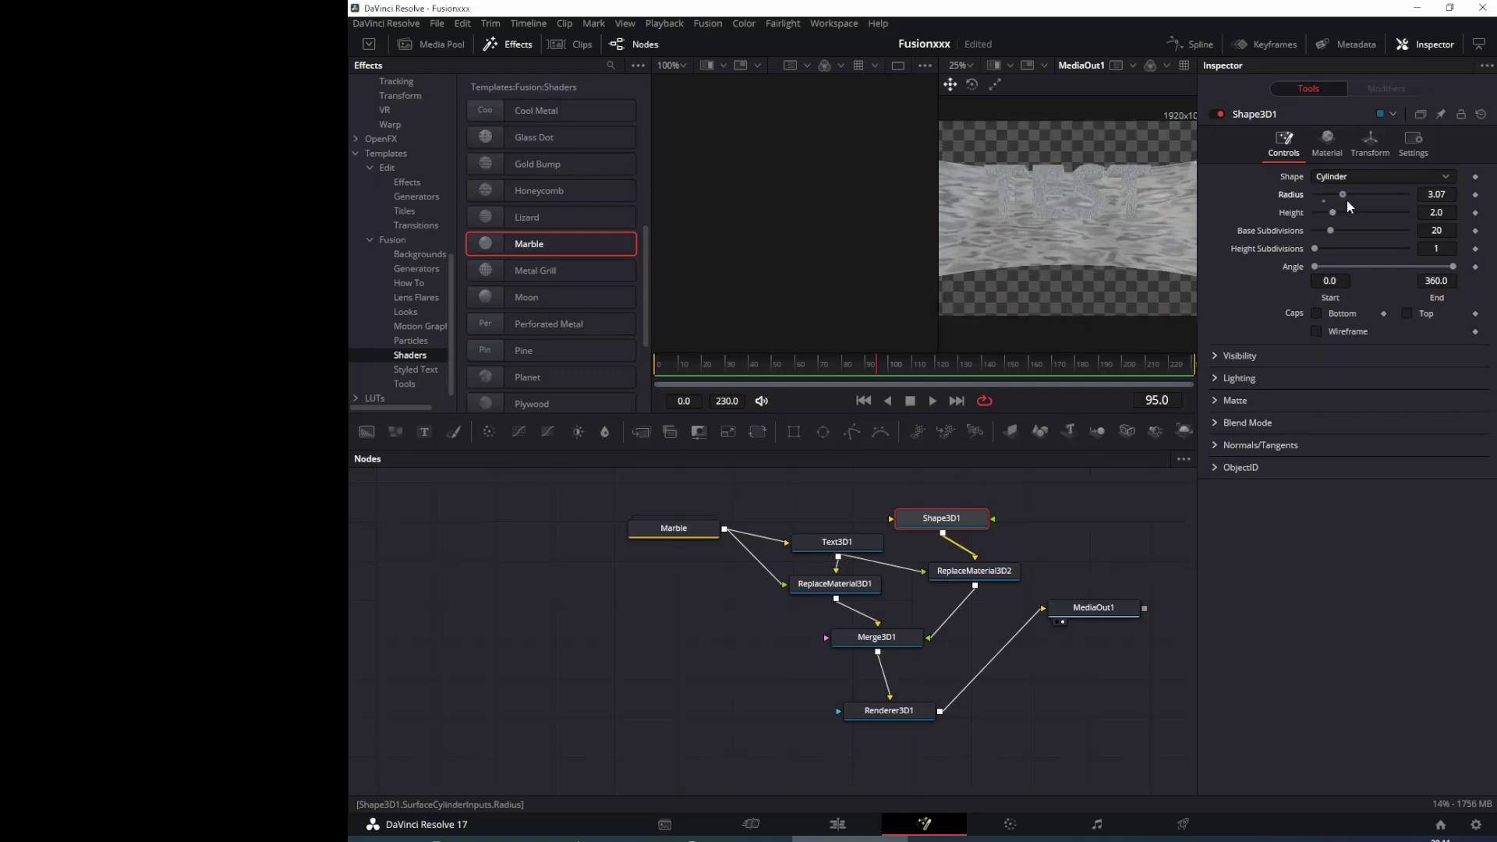
pyautogui.click(1331, 176)
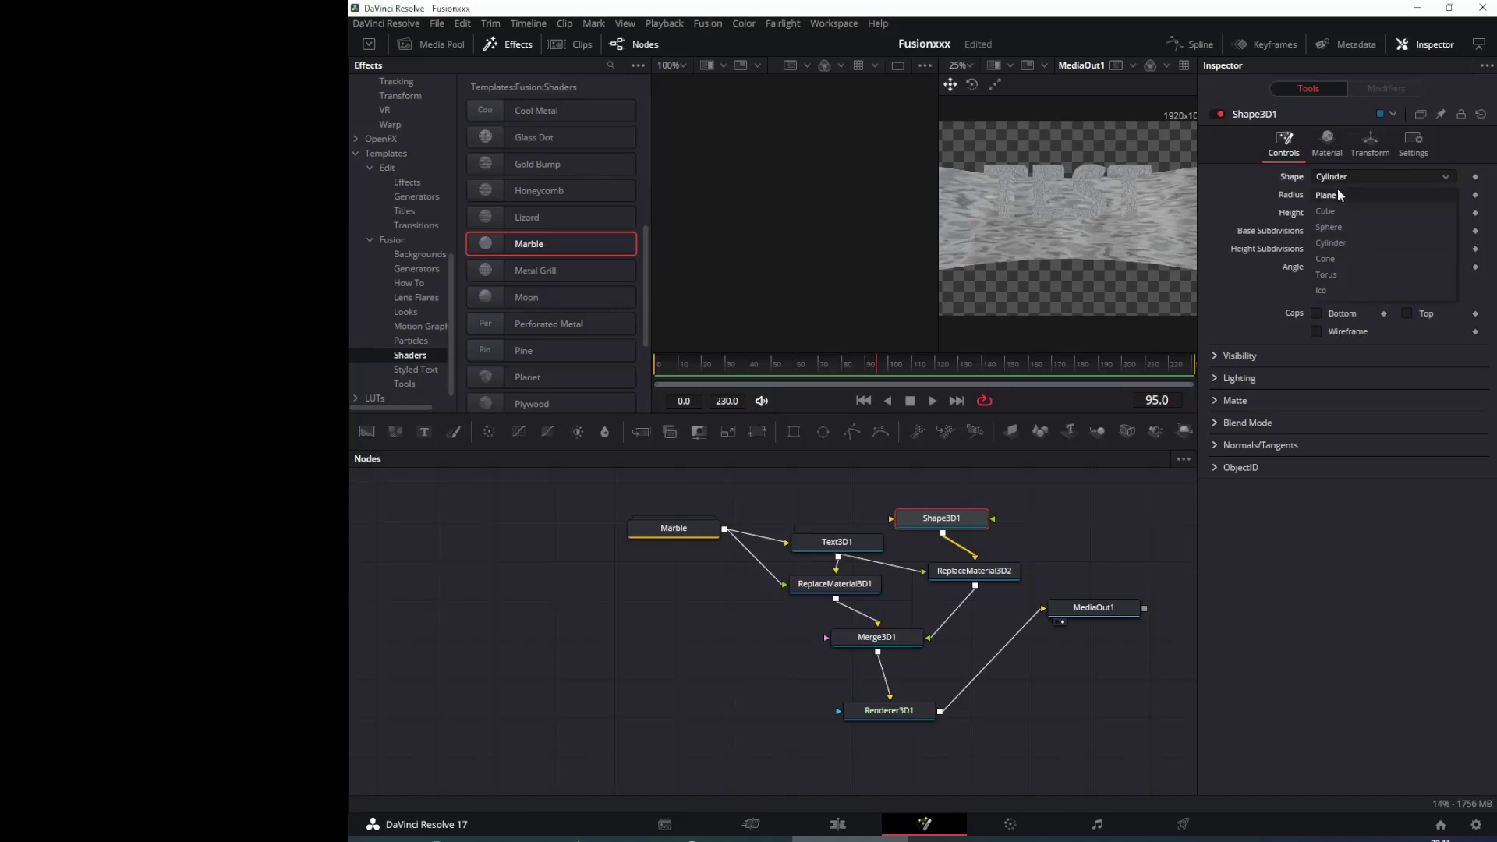
pyautogui.click(1343, 210)
pyautogui.click(1350, 179)
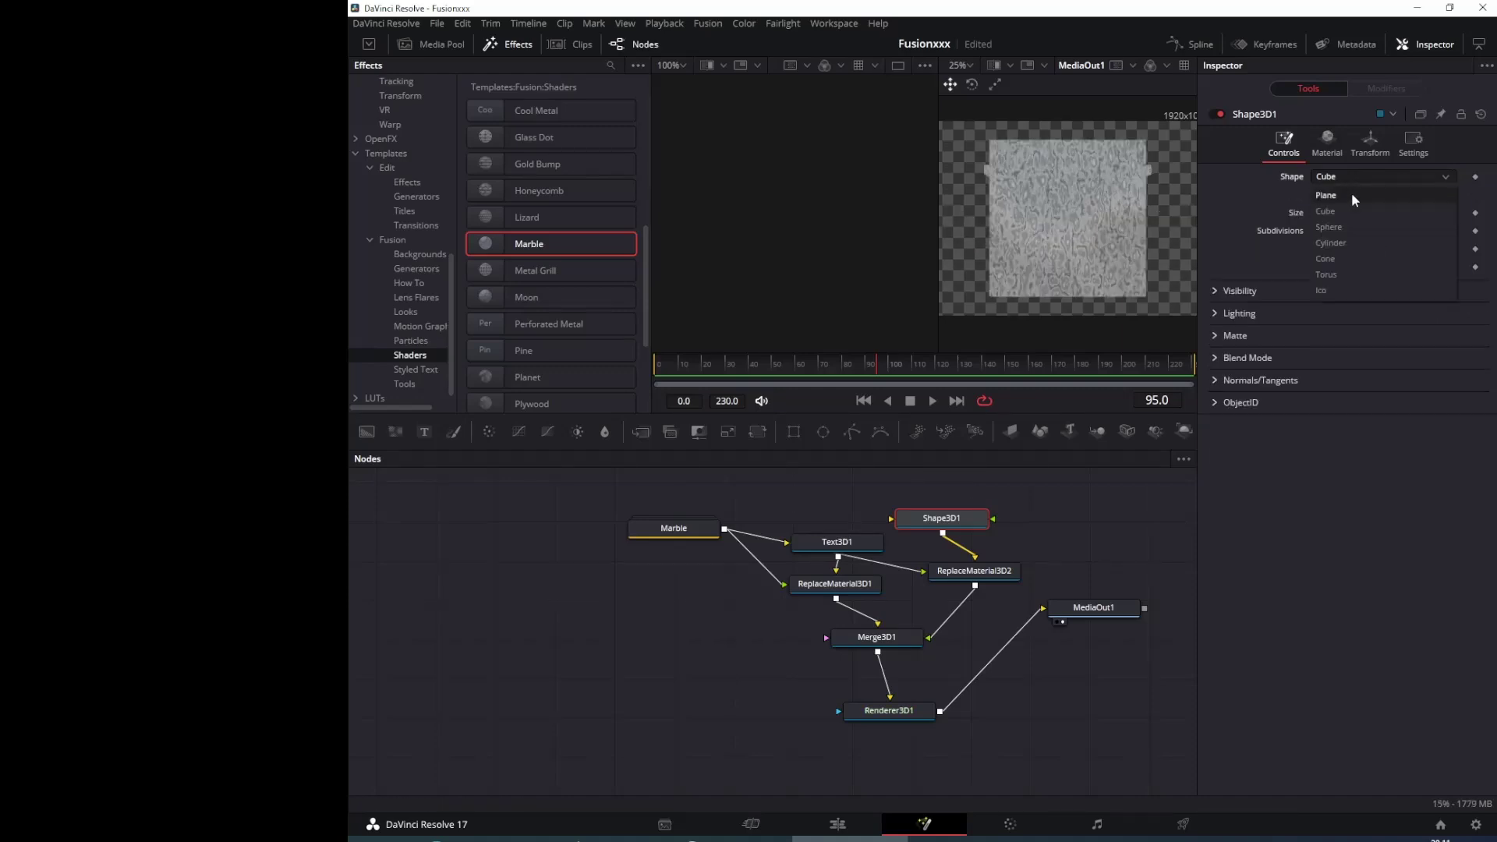
pyautogui.click(1345, 225)
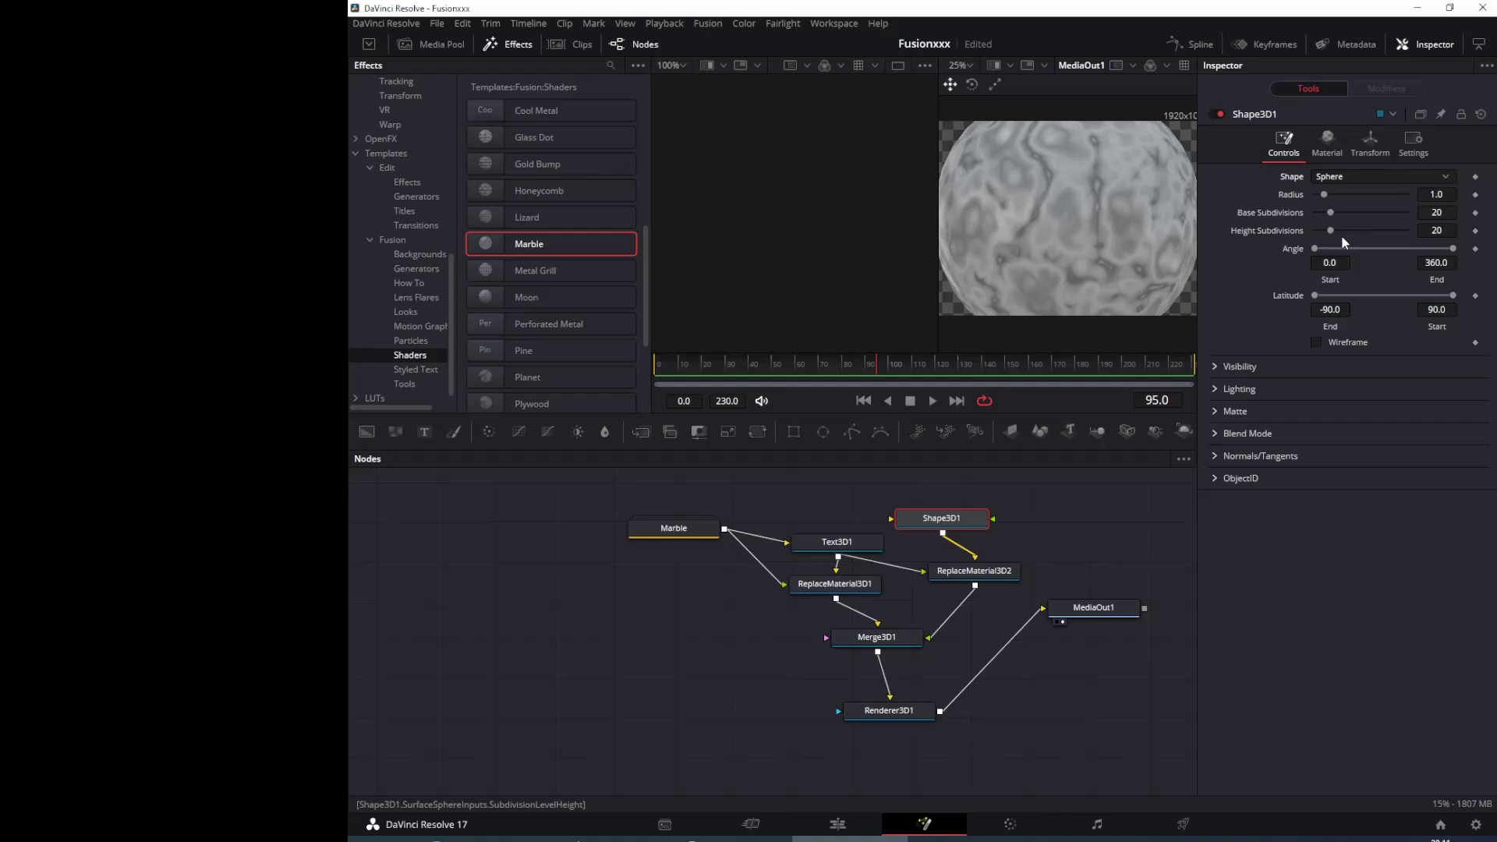
pyautogui.click(1345, 177)
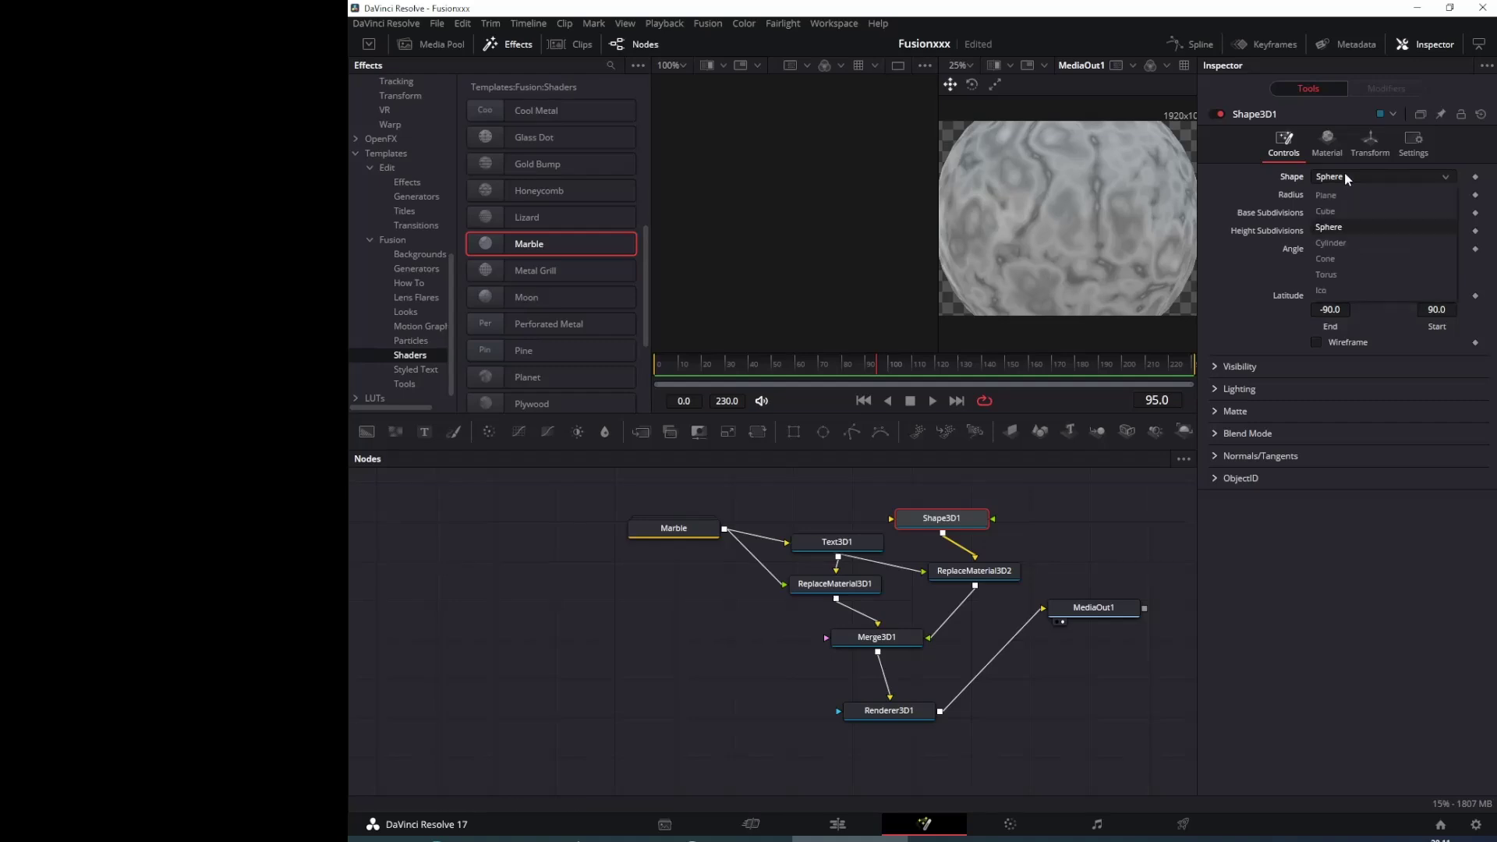
pyautogui.click(1349, 227)
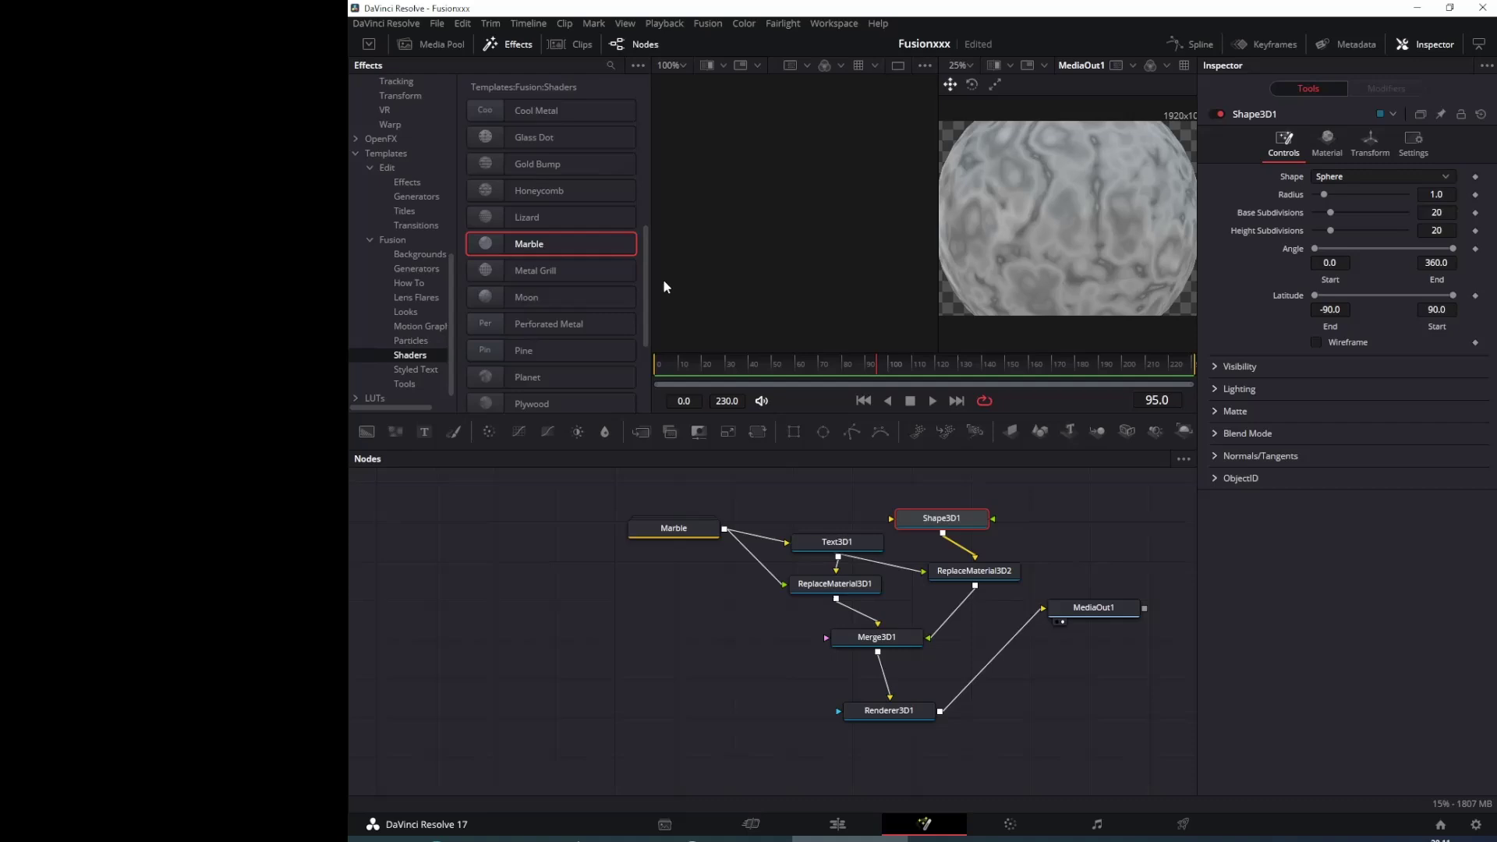
# Delete the Marble node, add a Wood shader as PineWood, and connect it to both Replace Material nodes.
pyautogui.moveTo(600, 481); pyautogui.dragTo(703, 552)
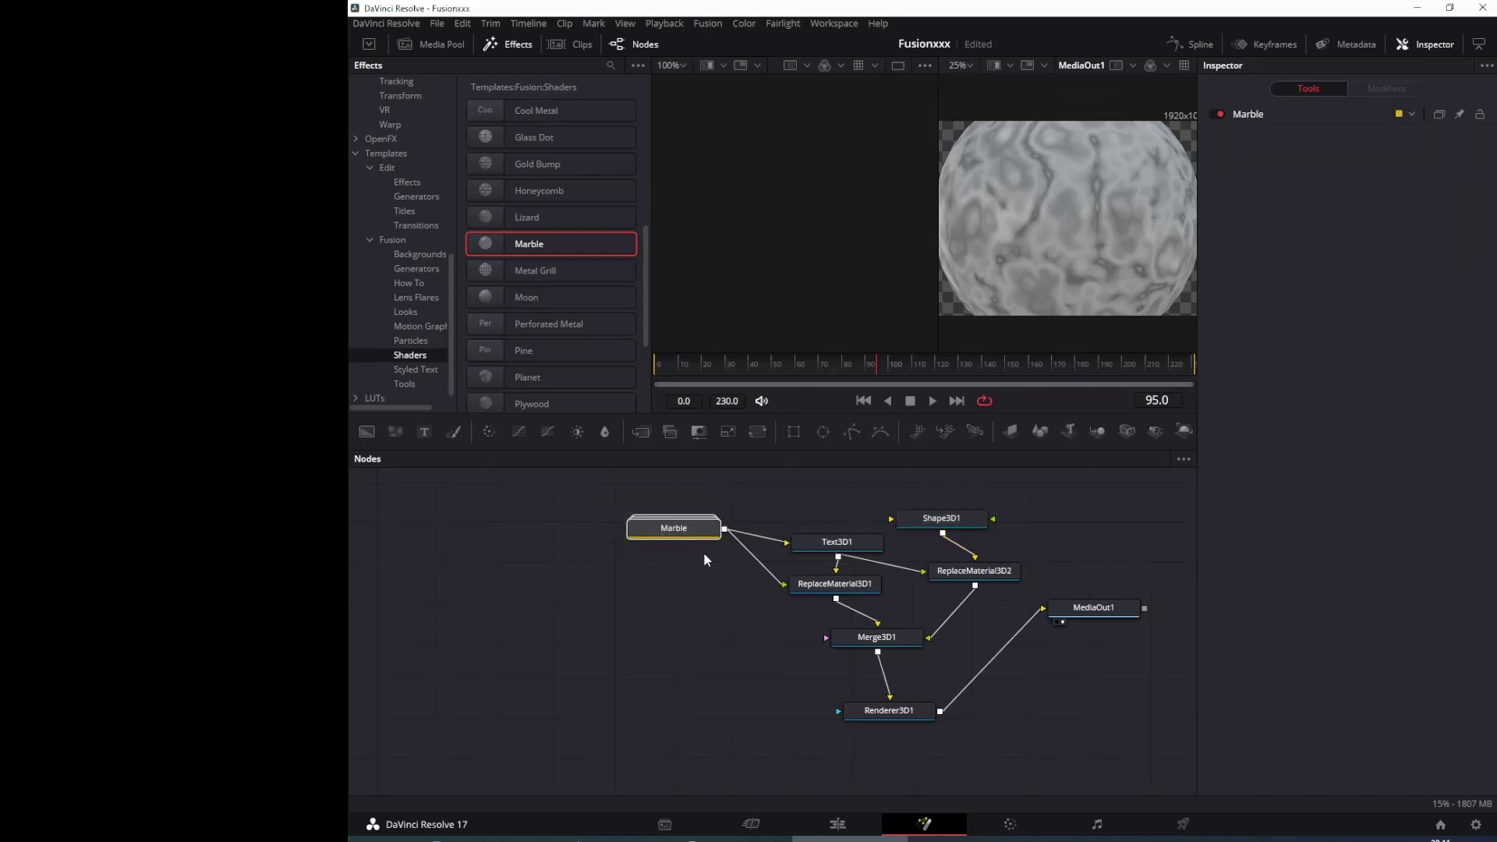
pyautogui.press('Delete')
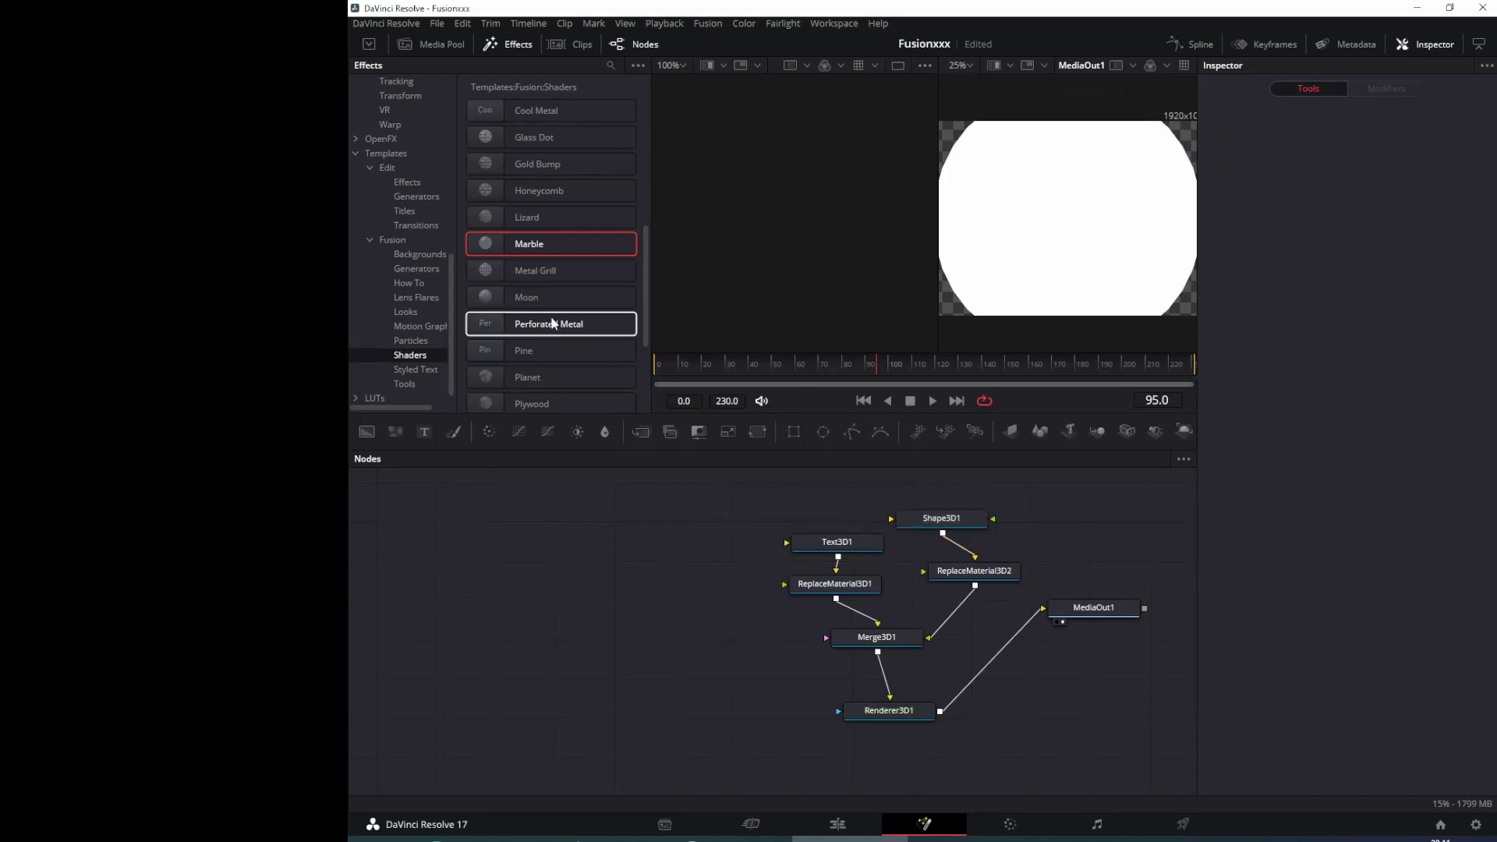
pyautogui.scroll(-3, 551, 324)
pyautogui.moveTo(541, 398); pyautogui.dragTo(930, 572)
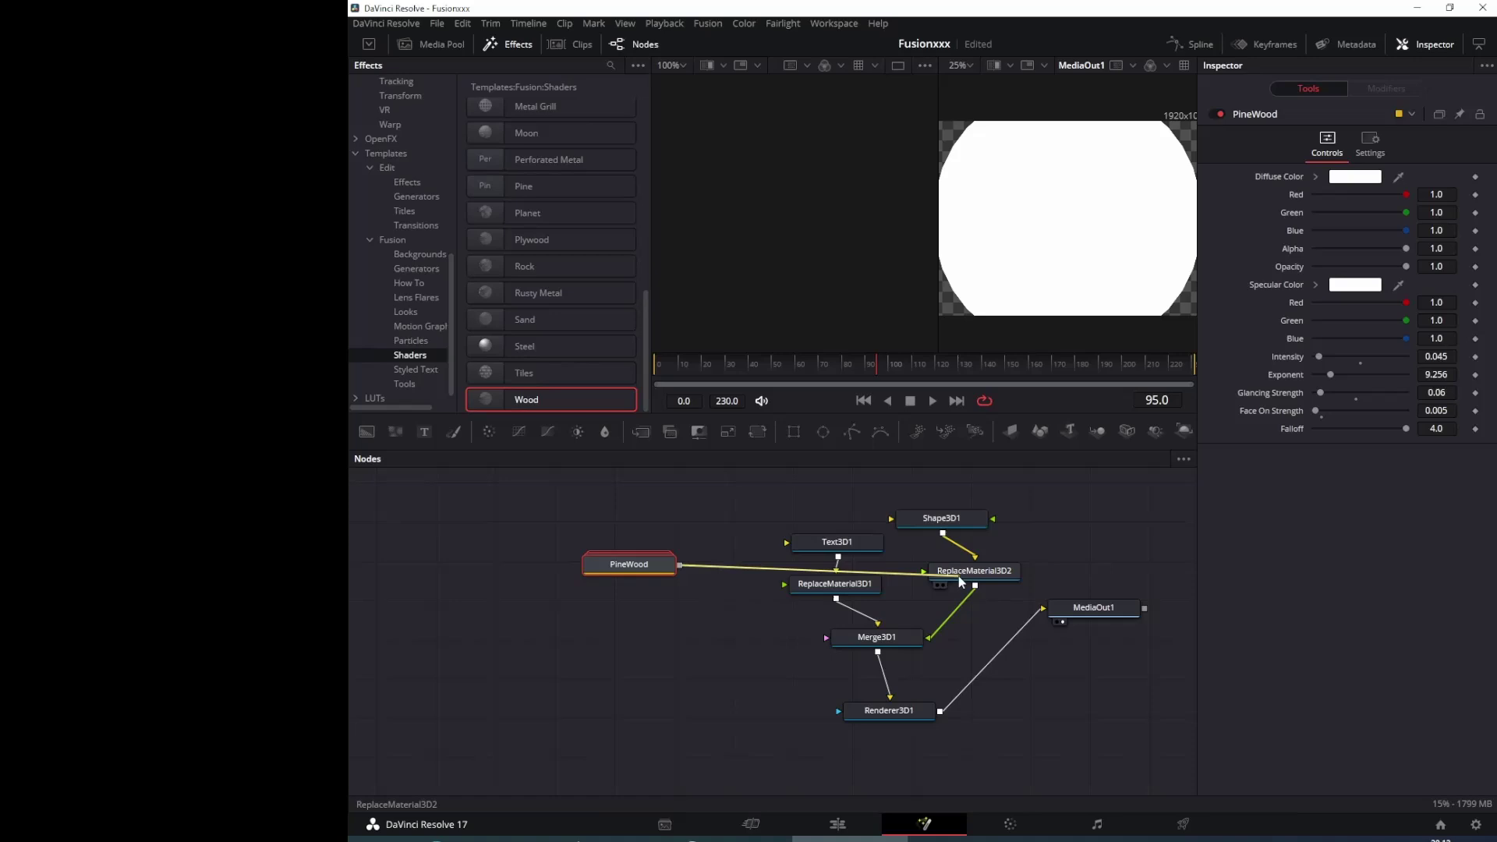
pyautogui.moveTo(679, 572); pyautogui.dragTo(786, 585)
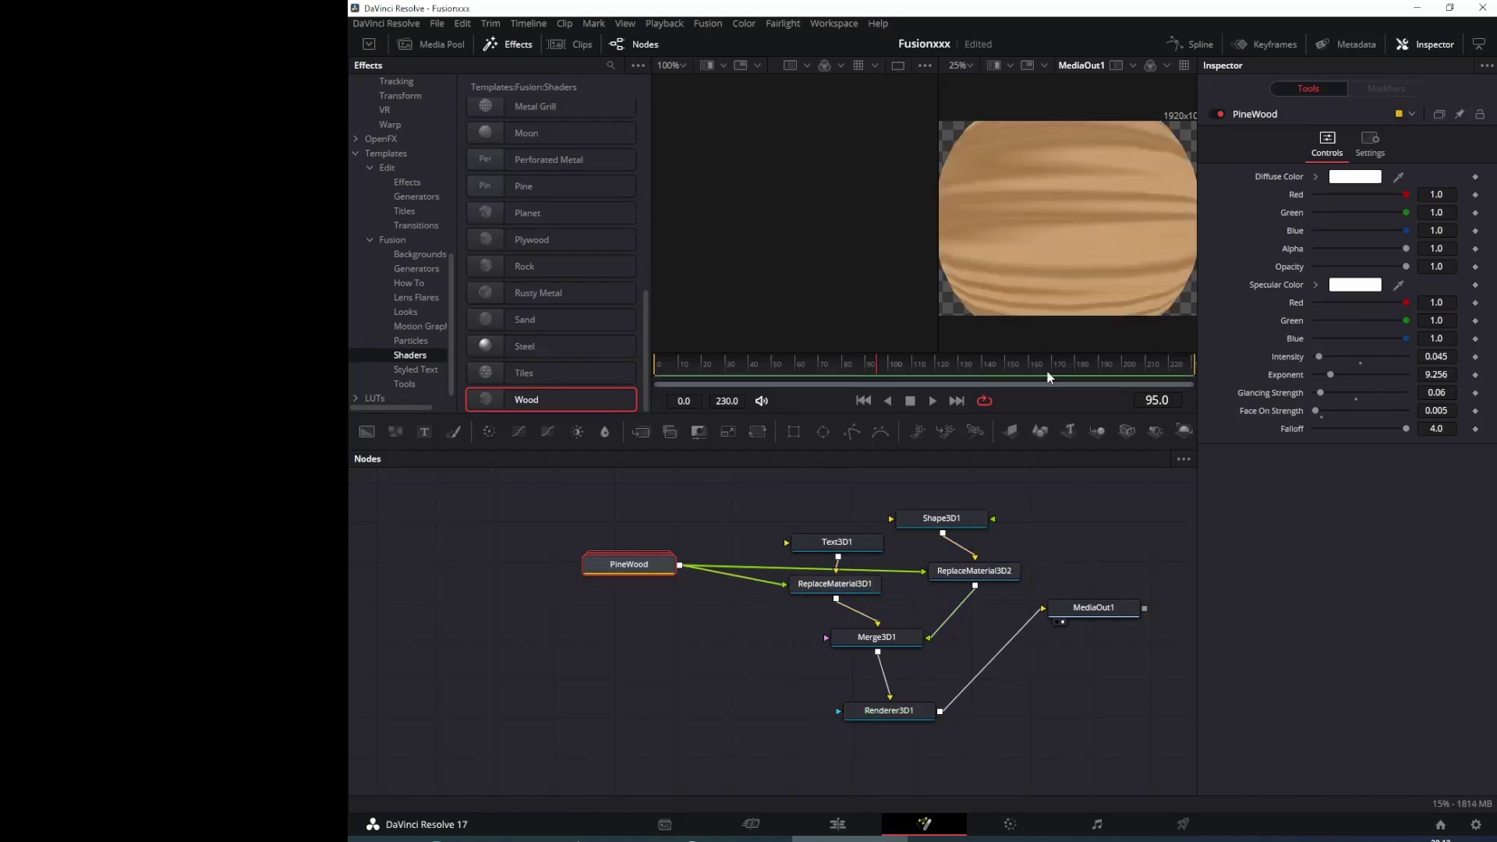